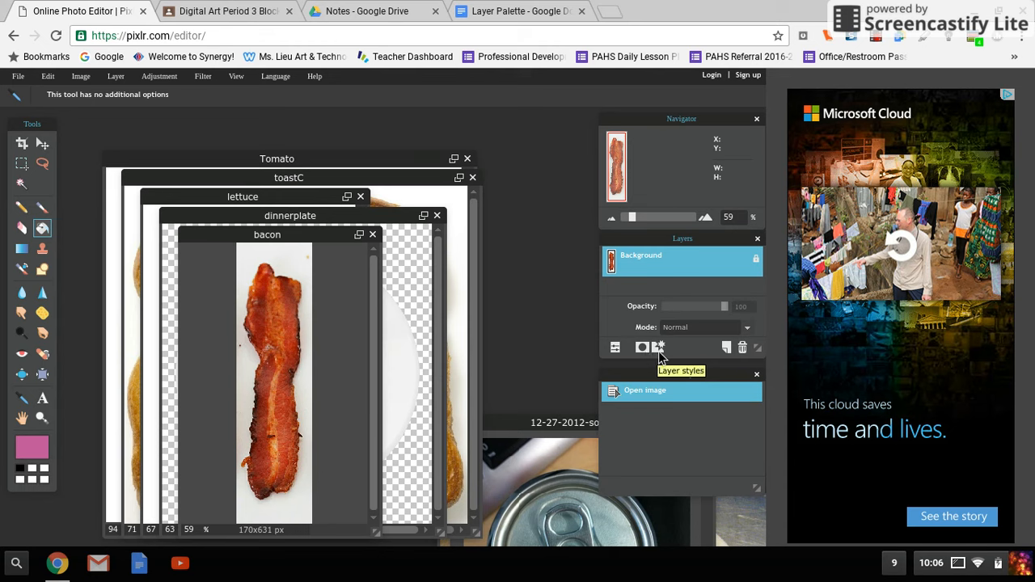
View the bacon layer's style options without applying any, and add and delete an empty layer.
click(659, 349)
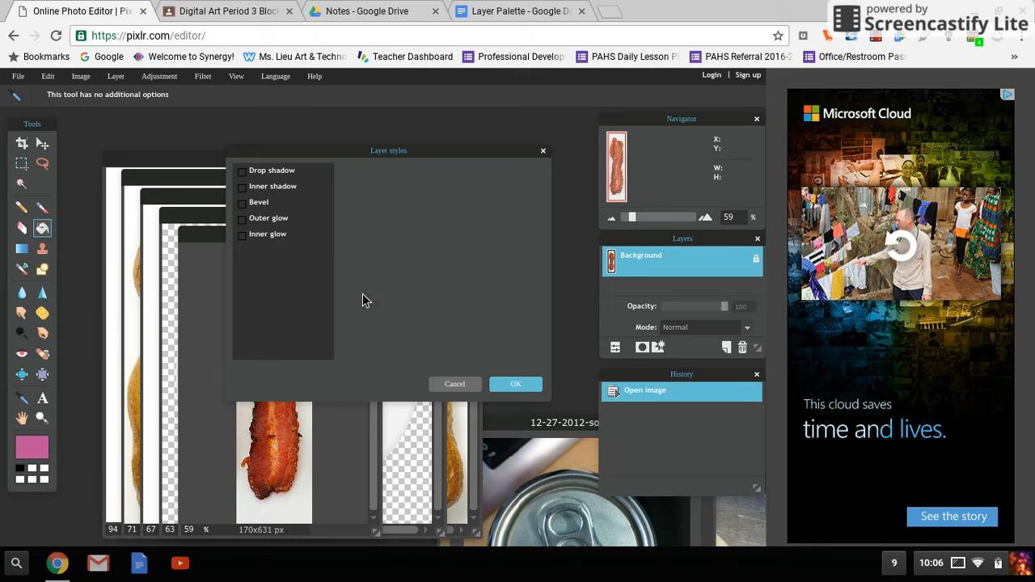
click(472, 388)
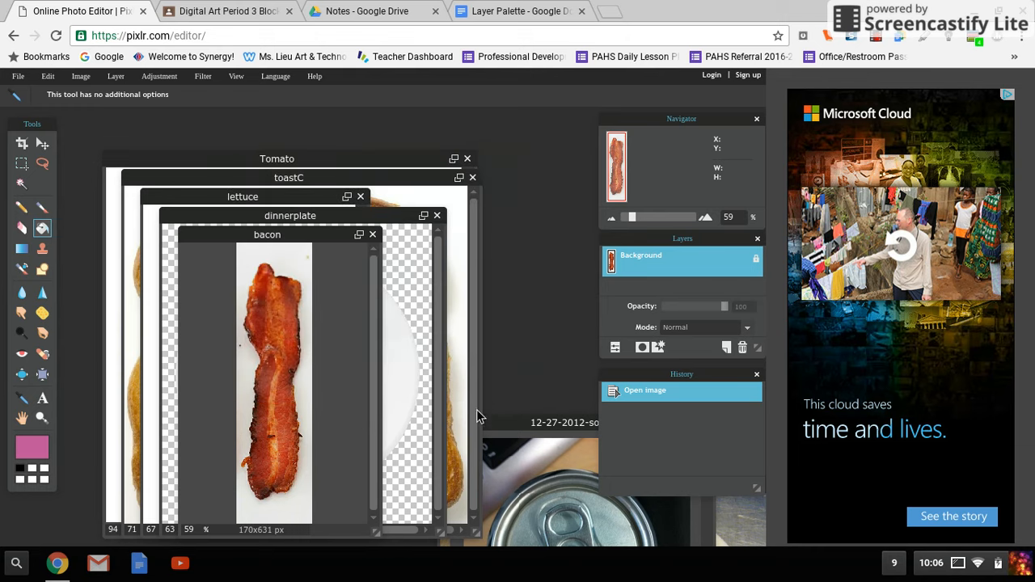
click(726, 348)
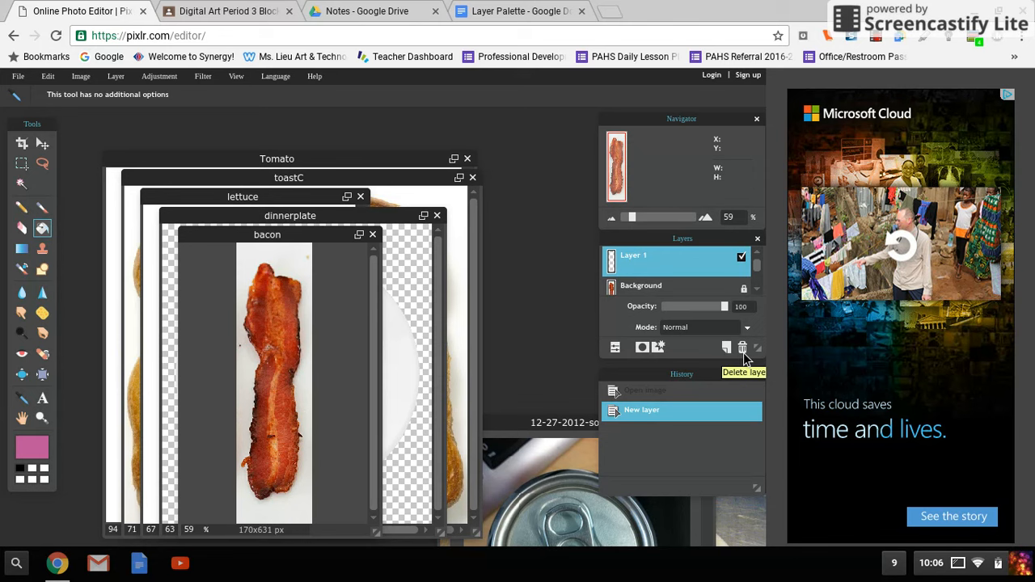
click(742, 349)
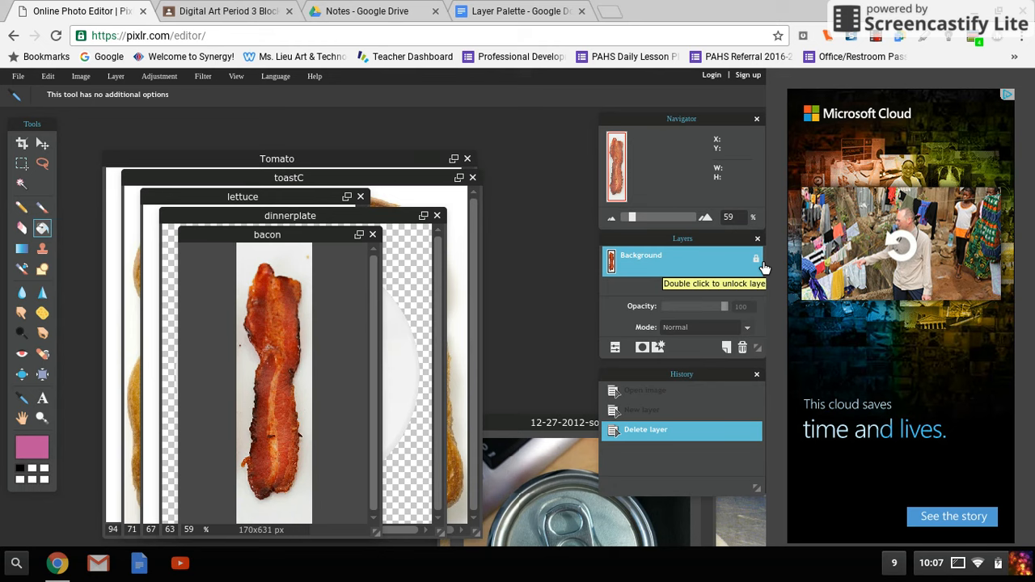
Unlock the bacon image's background layer and toggle its visibility off and back on.
double_click(761, 264)
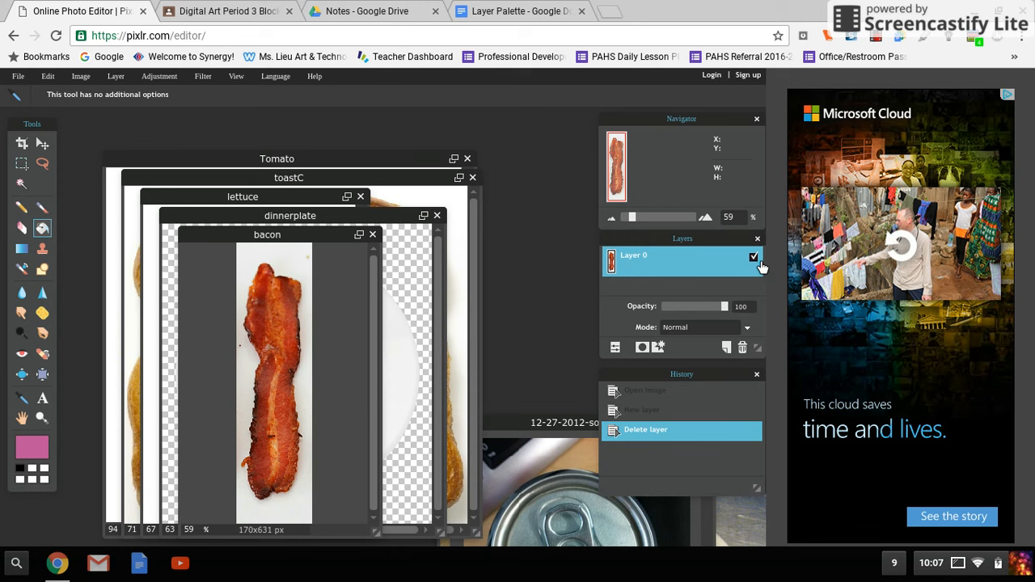
click(754, 257)
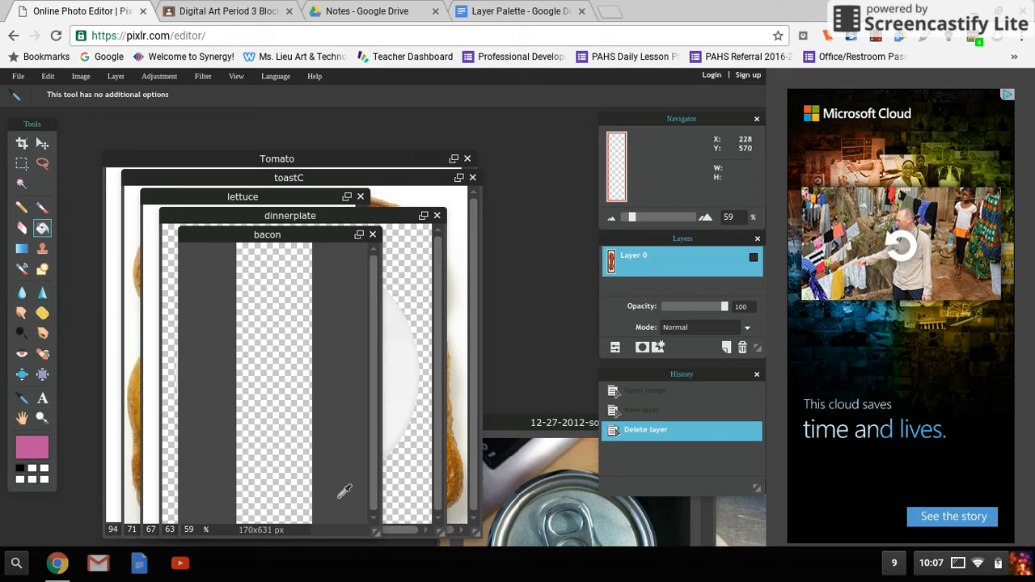
click(753, 258)
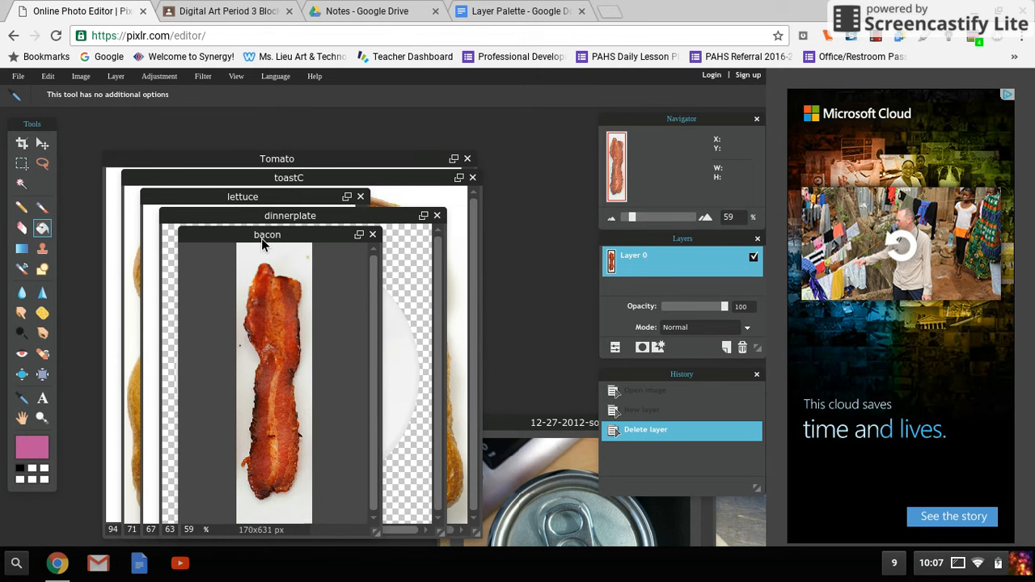
Move the bacon image window aside and create a new transparent image 1600 pixels wide and 1200 pixels high.
drag(261, 238, 251, 218)
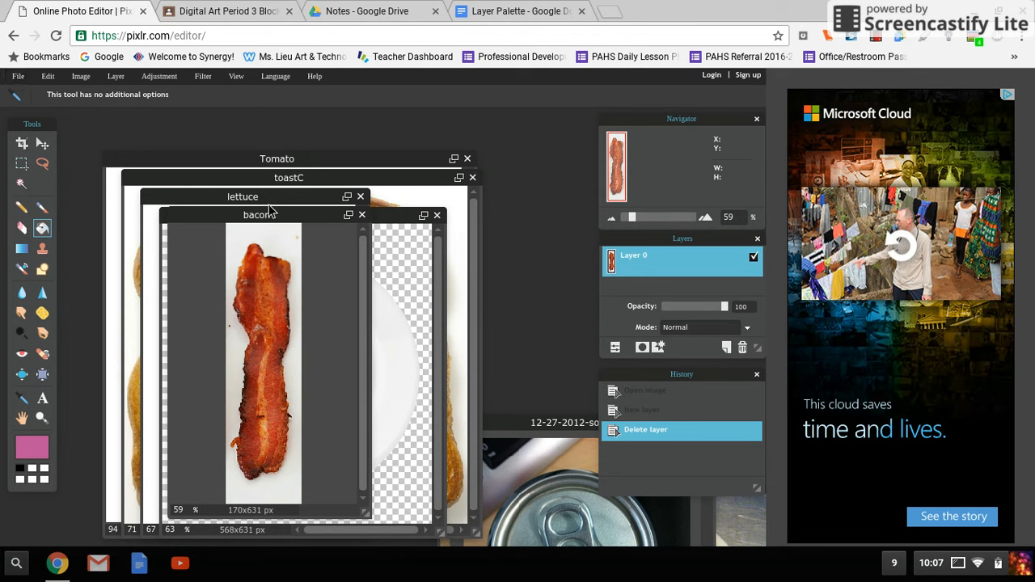
drag(254, 221, 150, 222)
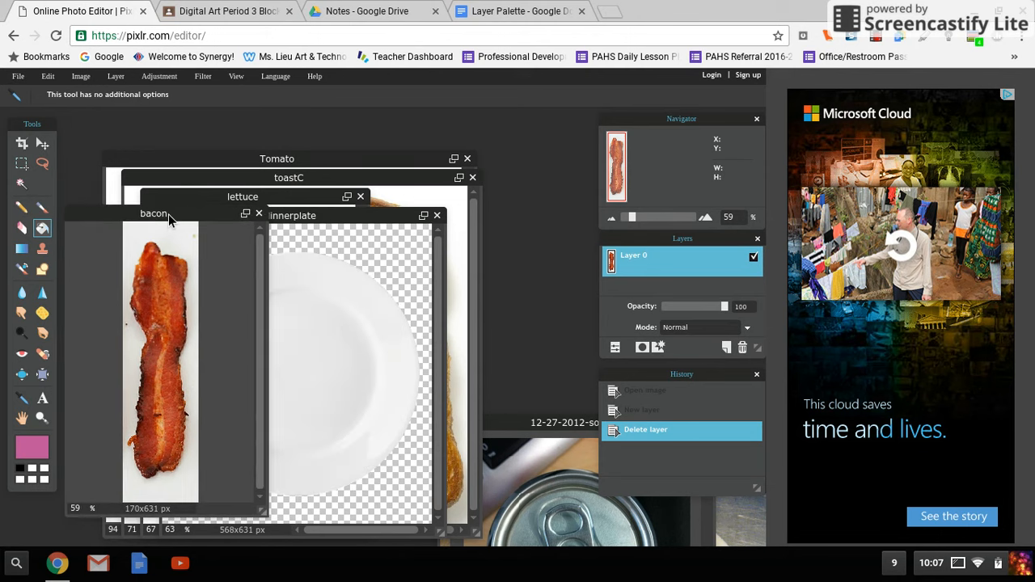
click(18, 77)
click(38, 95)
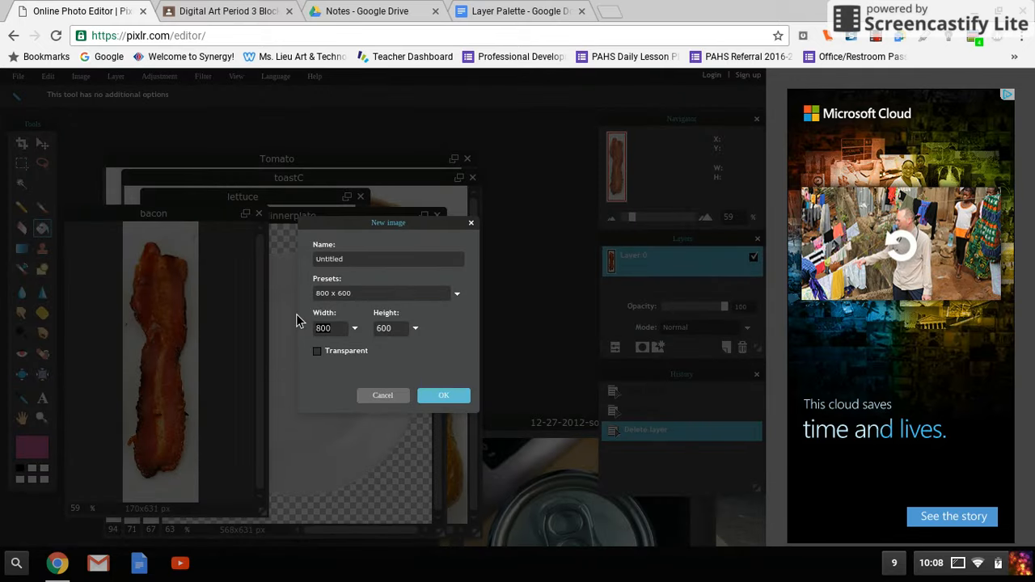
text(1600)
drag(403, 332, 372, 327)
text(1200)
click(446, 396)
Move the new blank image window clear of the bacon image and bring the lettuce image to the front.
drag(374, 254, 413, 145)
click(183, 218)
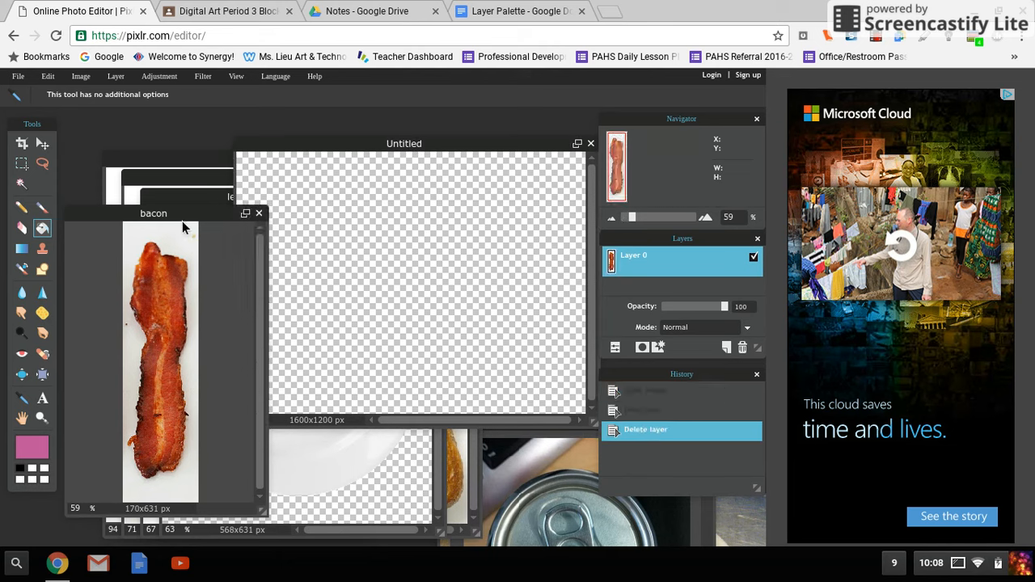
click(200, 202)
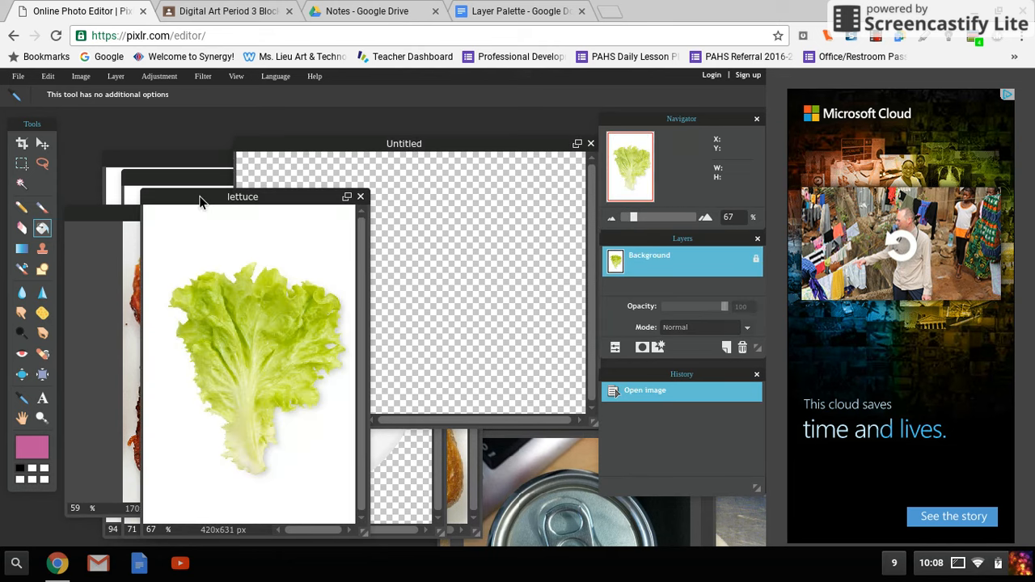
Try a wand selection of the lettuce image's white background at tolerance 30, and deselect it.
click(22, 183)
click(233, 245)
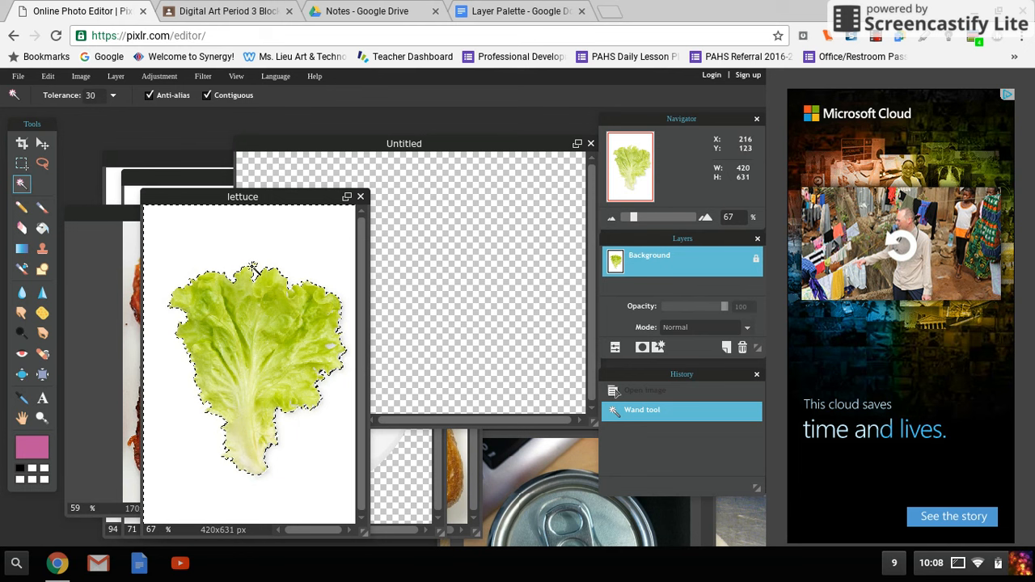
key(ctrl+d)
key(g)
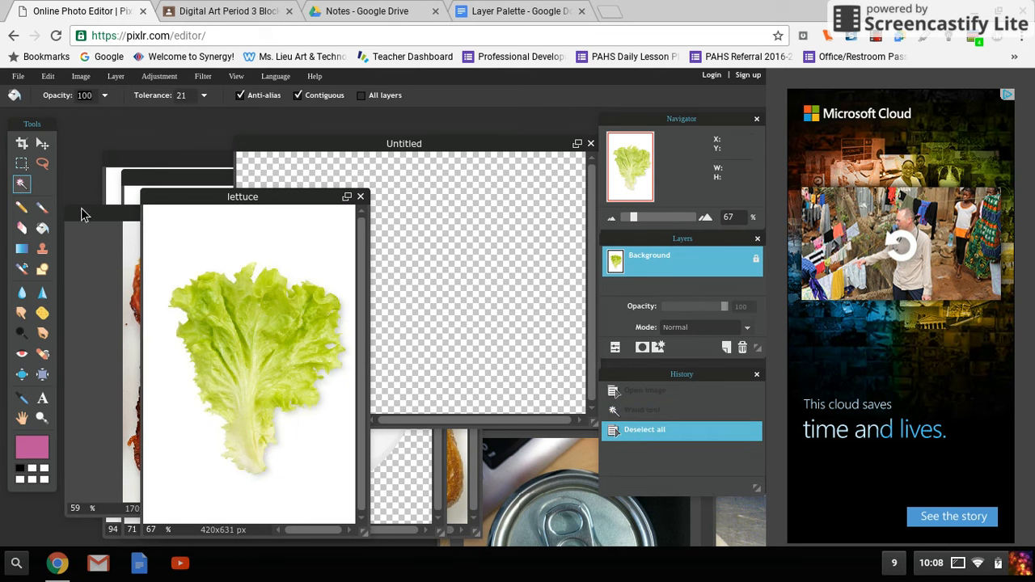
Try a wand selection of the lettuce's white background at tolerance 5, and deselect it.
click(24, 184)
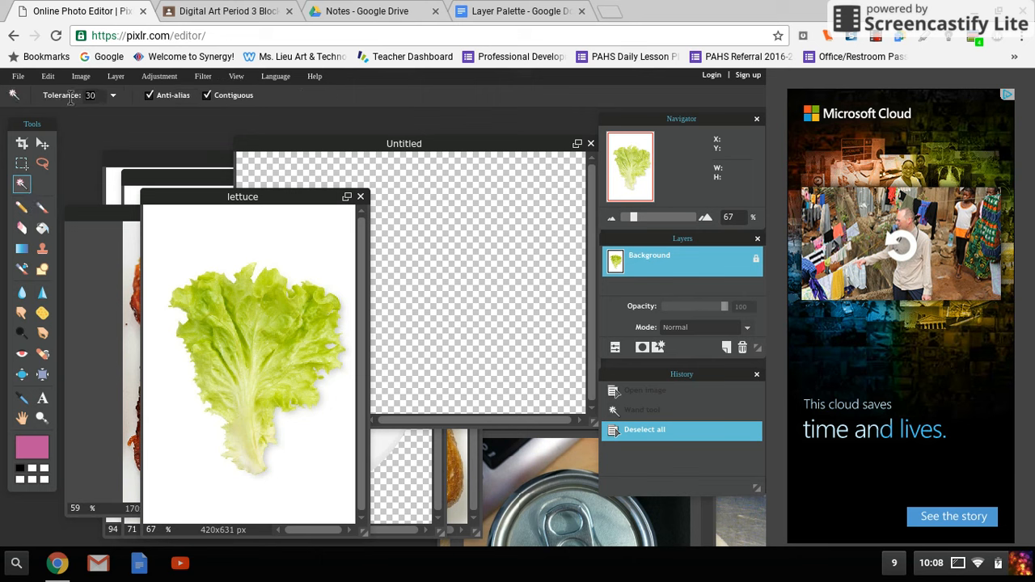
text(5)
click(223, 240)
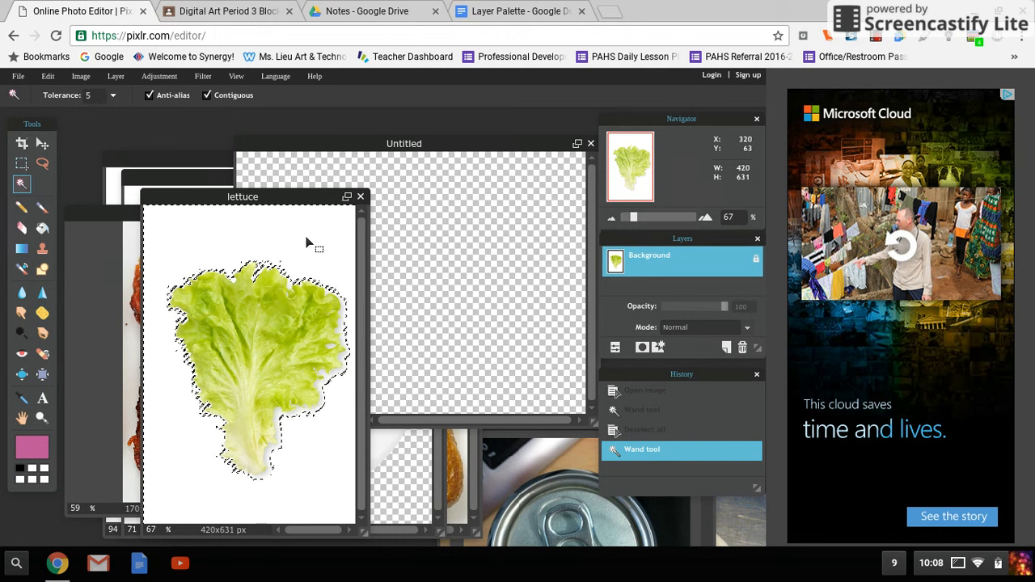
key(ctrl+d)
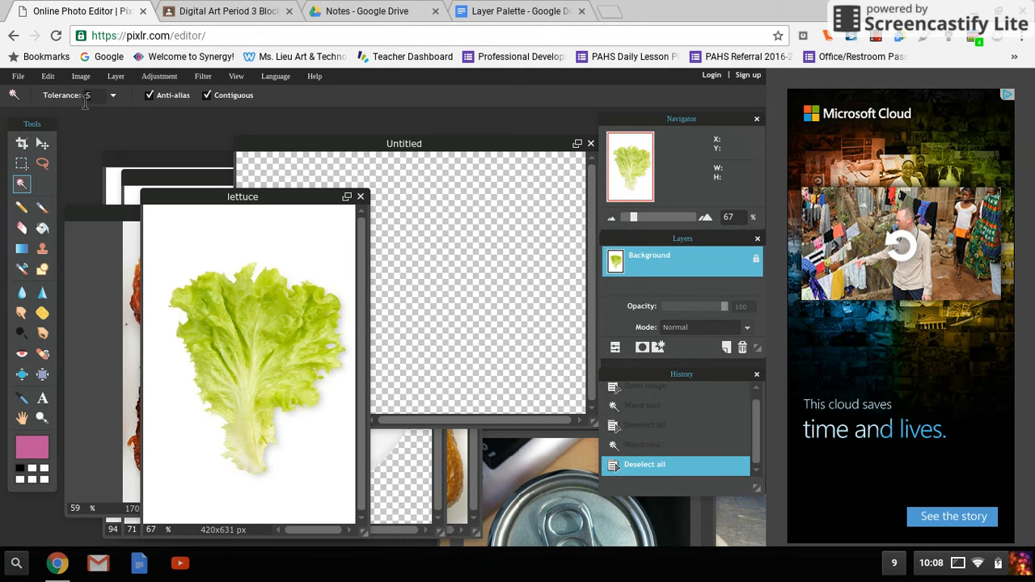
Select the lettuce by wand-selecting its white background at tolerance 30 and inverting the selection.
text(30)
click(321, 254)
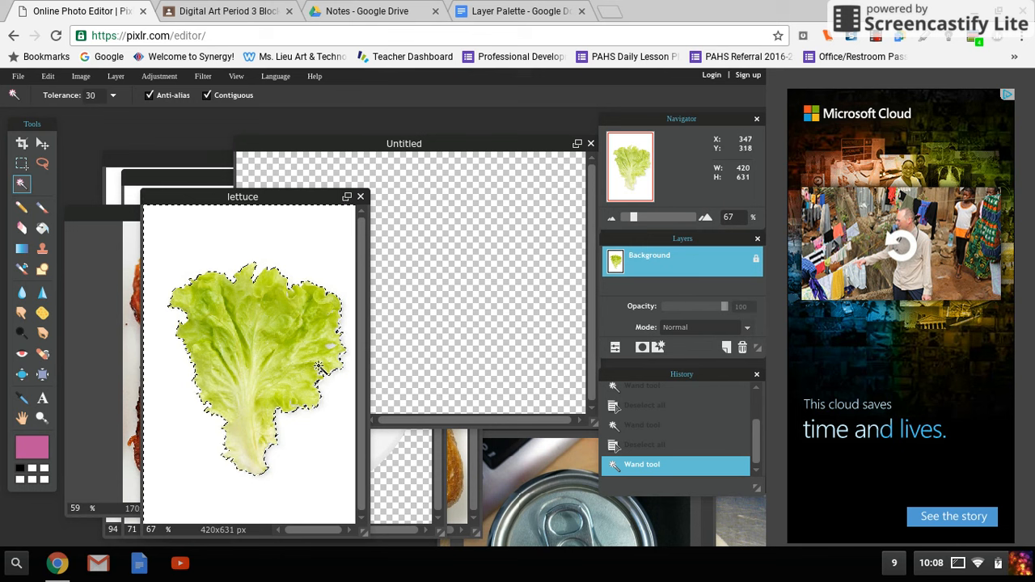
click(42, 143)
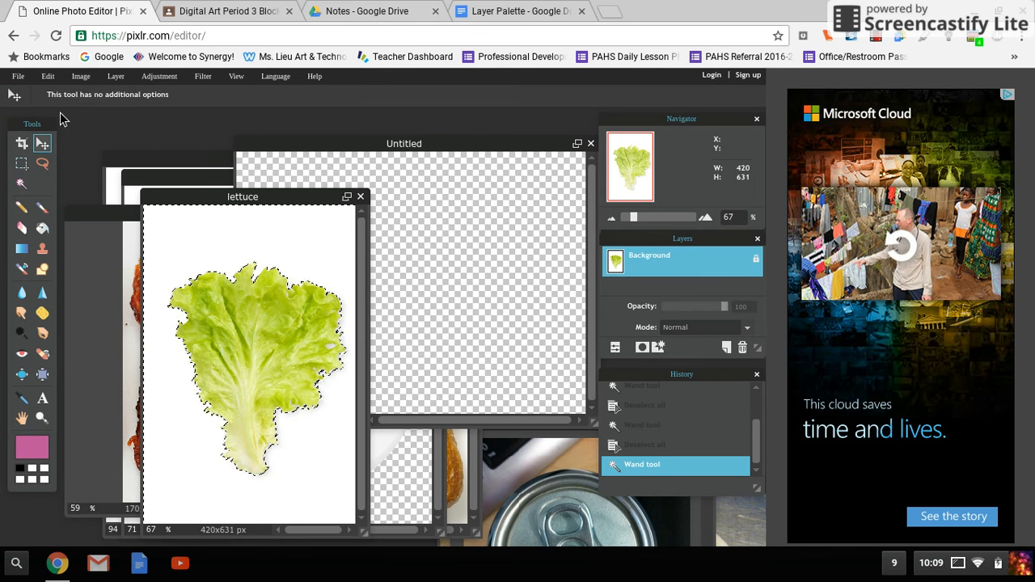
click(47, 76)
click(94, 254)
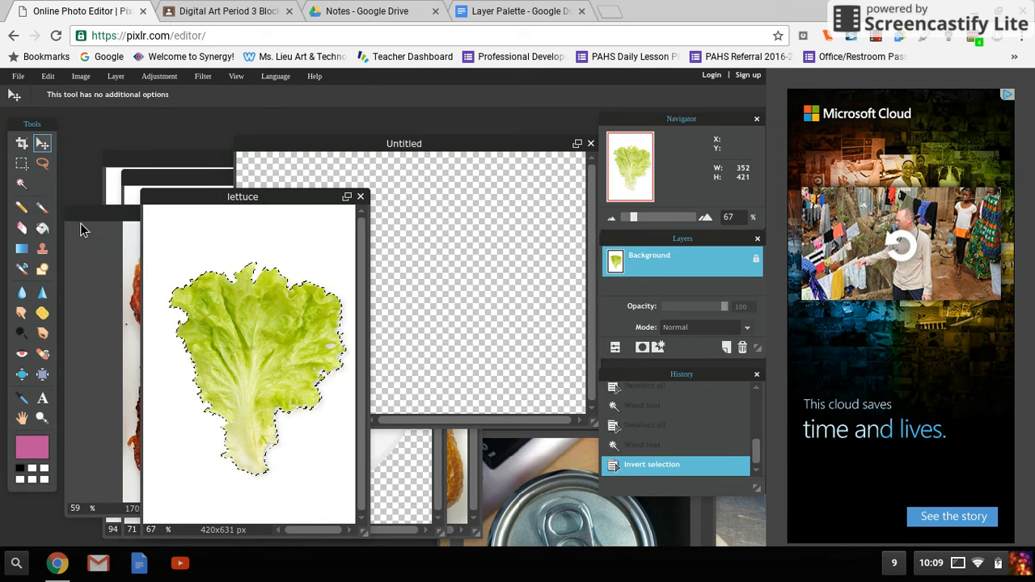
Move a copy of the selected lettuce into the Untitled image and close the lettuce image without saving.
drag(232, 329, 485, 230)
click(199, 202)
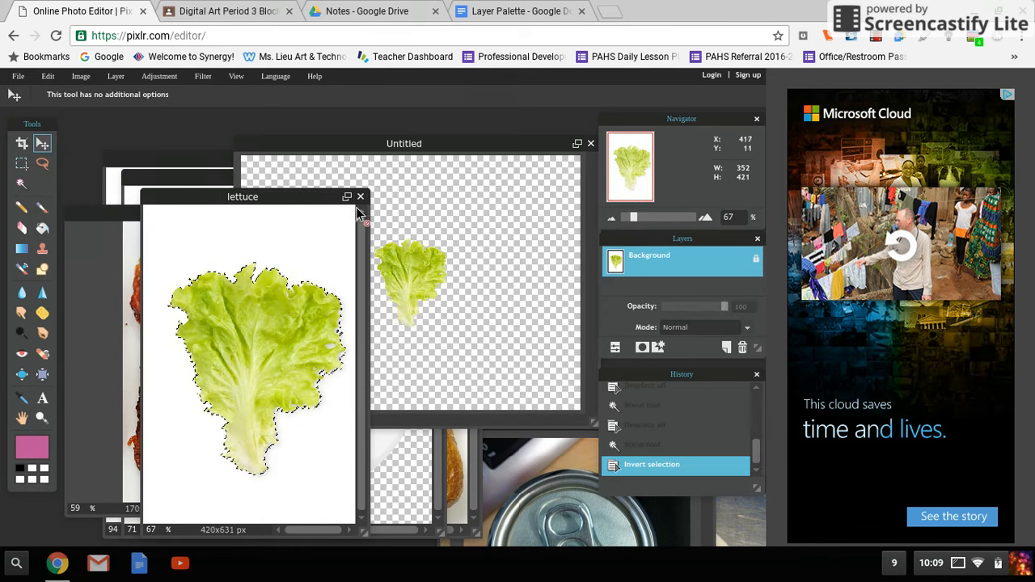
click(361, 197)
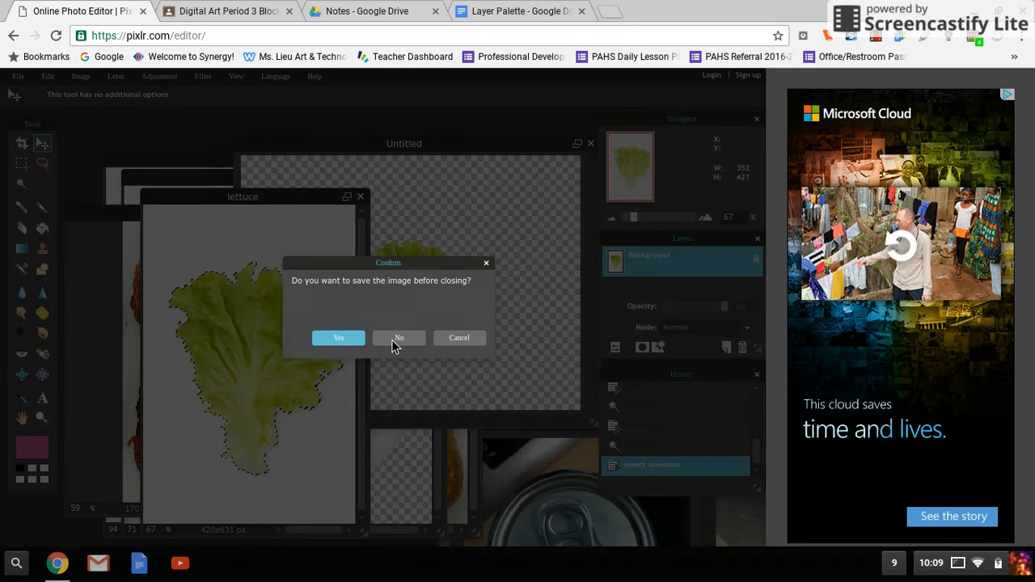
click(394, 339)
Select the toast in toastC by wand-selecting the white background, adding the shadowed area beside it, and inverting the selection.
click(195, 177)
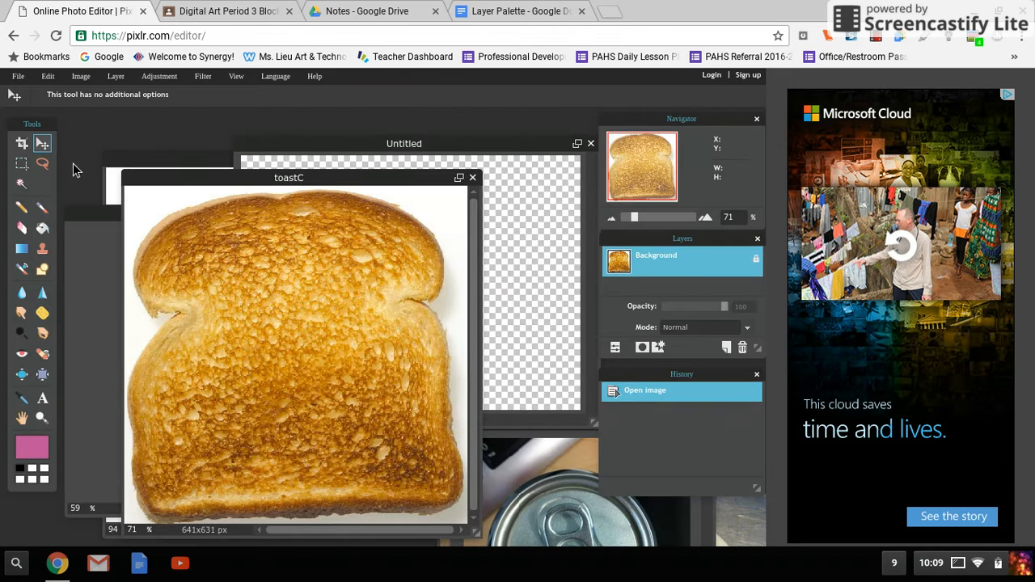
click(22, 184)
click(155, 207)
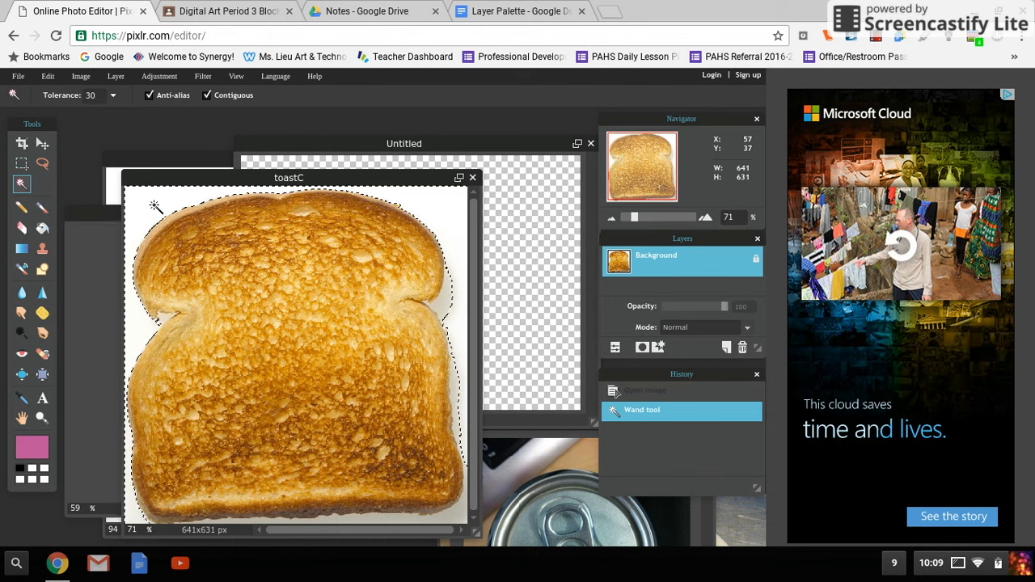
shift+click(446, 295)
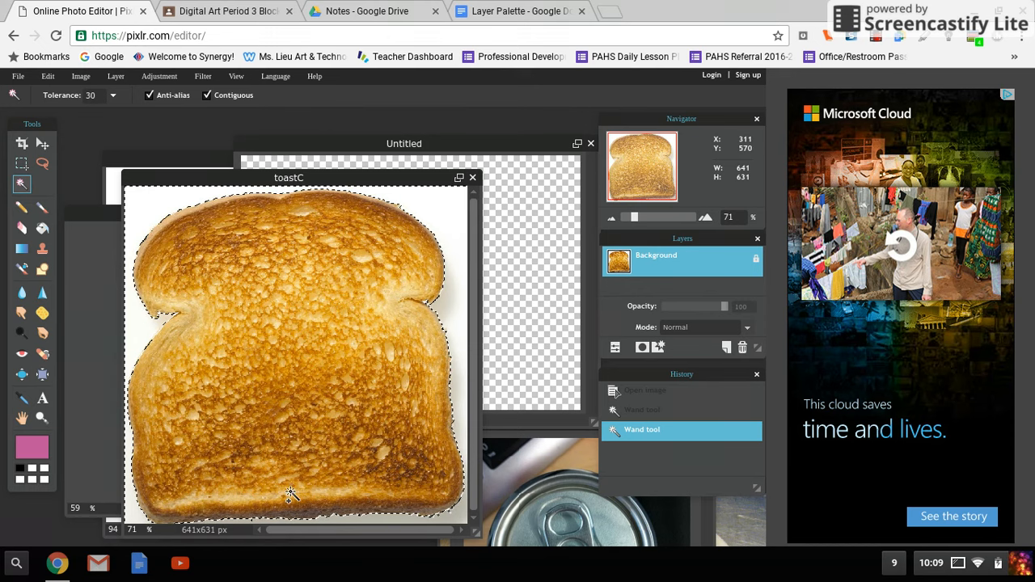
click(48, 76)
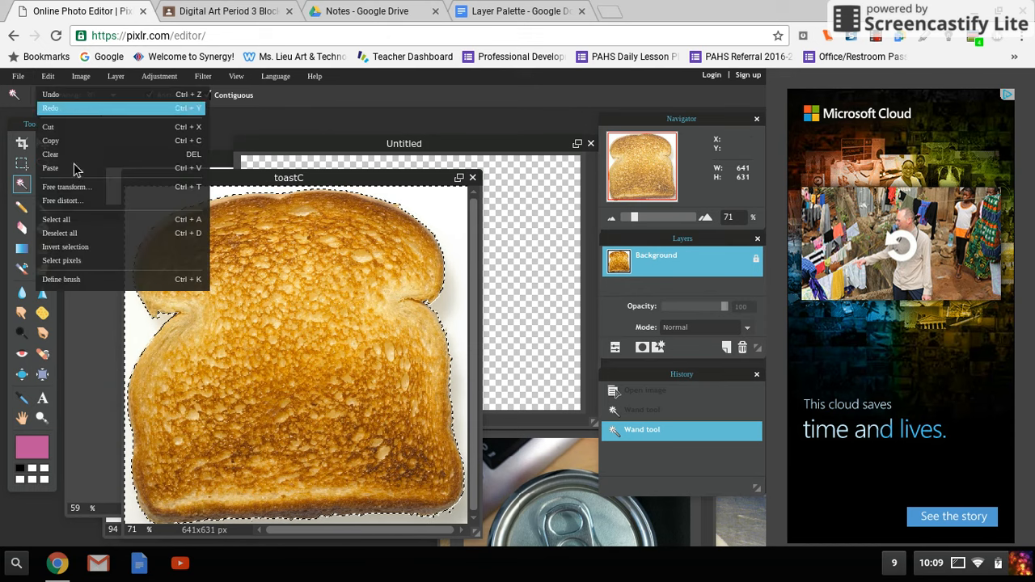
click(72, 244)
Move a copy of the selected toast into the Untitled image and close toastC without saving.
click(44, 145)
drag(194, 279, 462, 164)
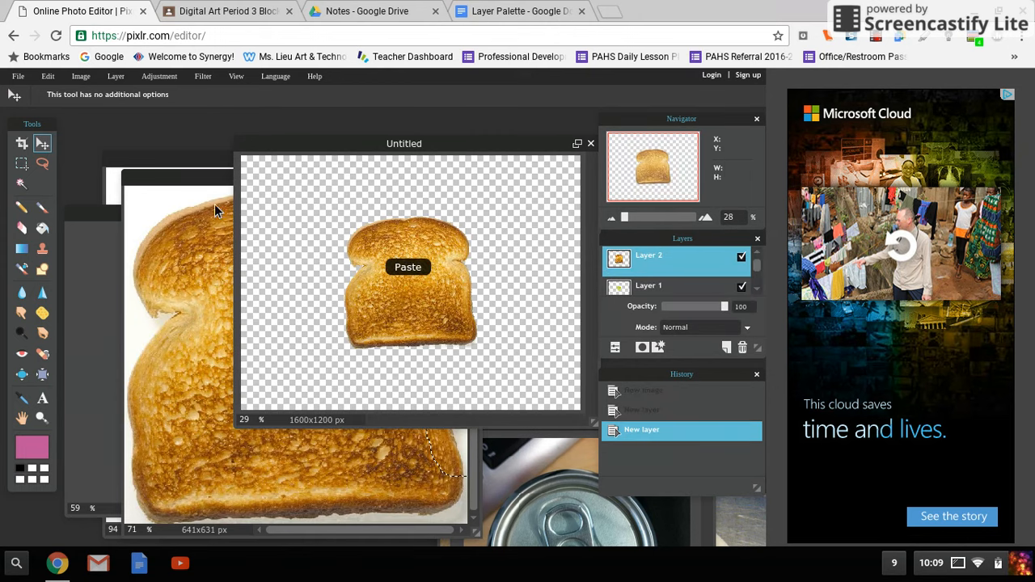
click(204, 182)
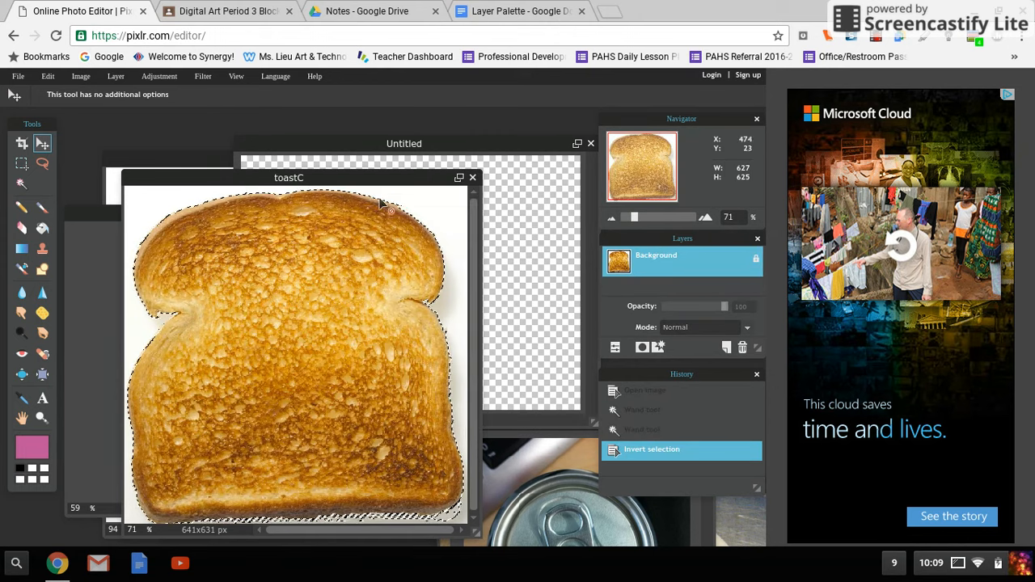
click(472, 177)
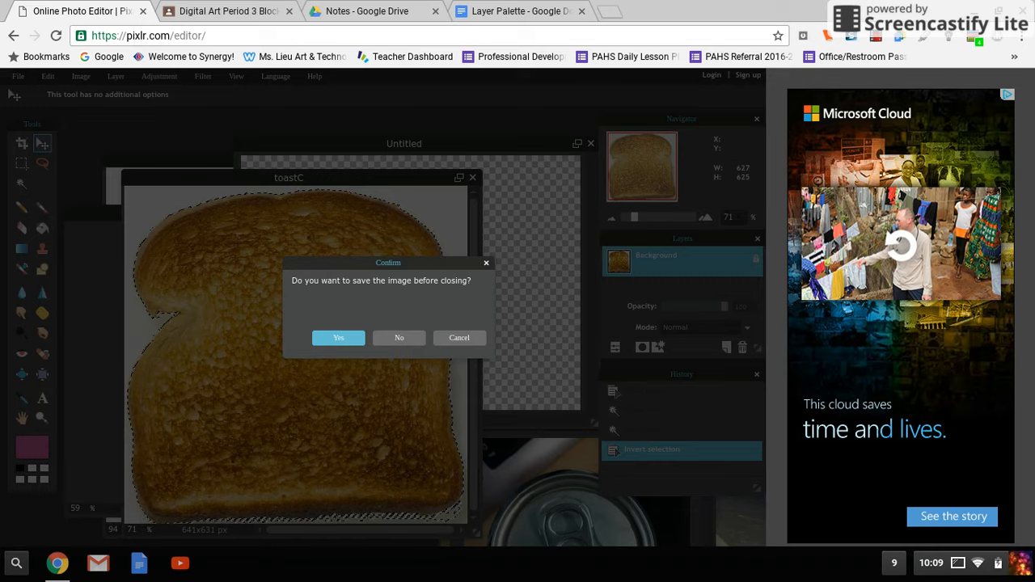
click(414, 339)
Select the slice in the Tomato image by wand-selecting its white background and inverting the selection.
click(194, 164)
click(22, 184)
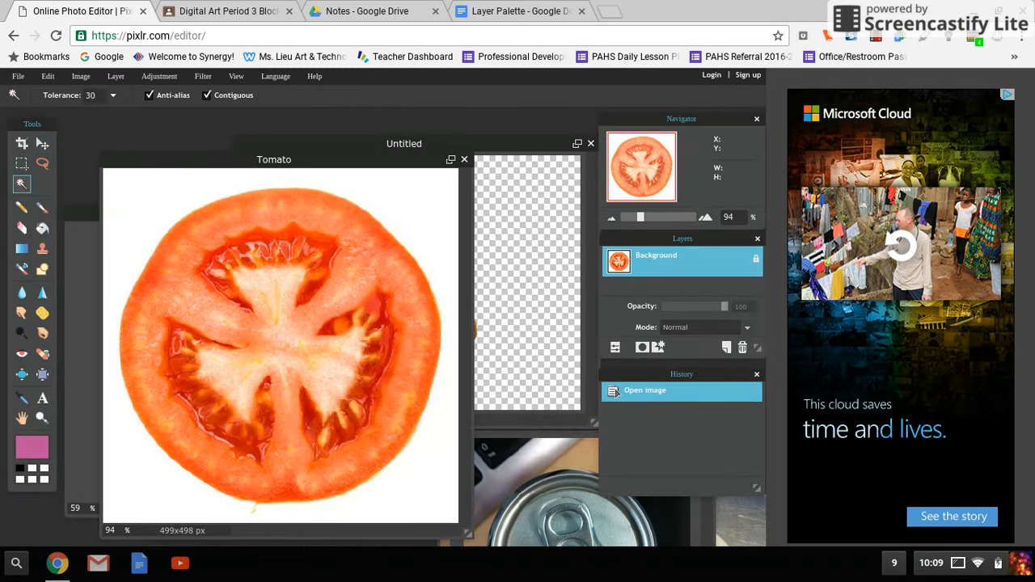
click(132, 209)
click(48, 76)
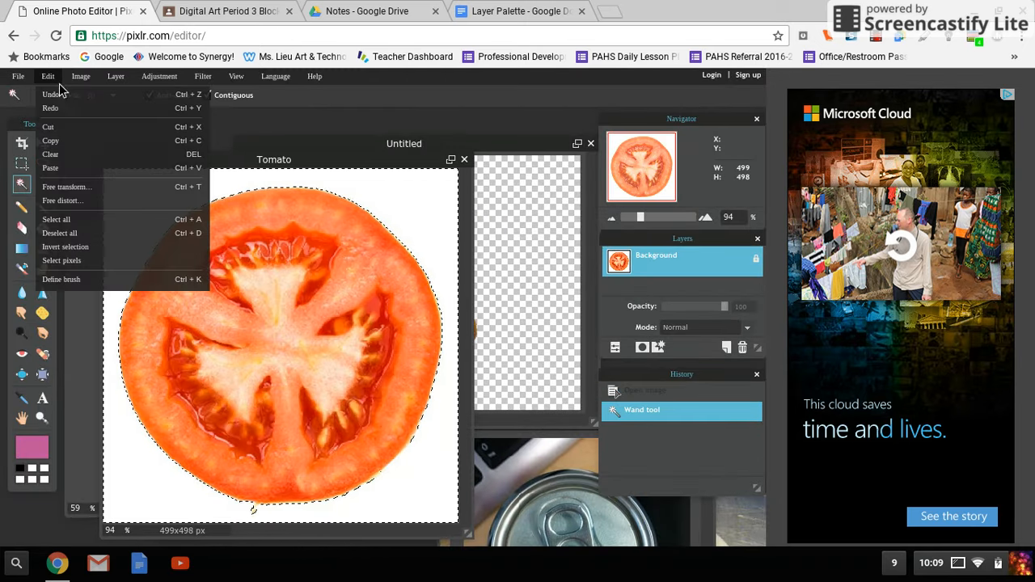
click(79, 253)
Move a copy of the selected tomato slice into the Untitled image and close the Tomato image without saving.
click(42, 143)
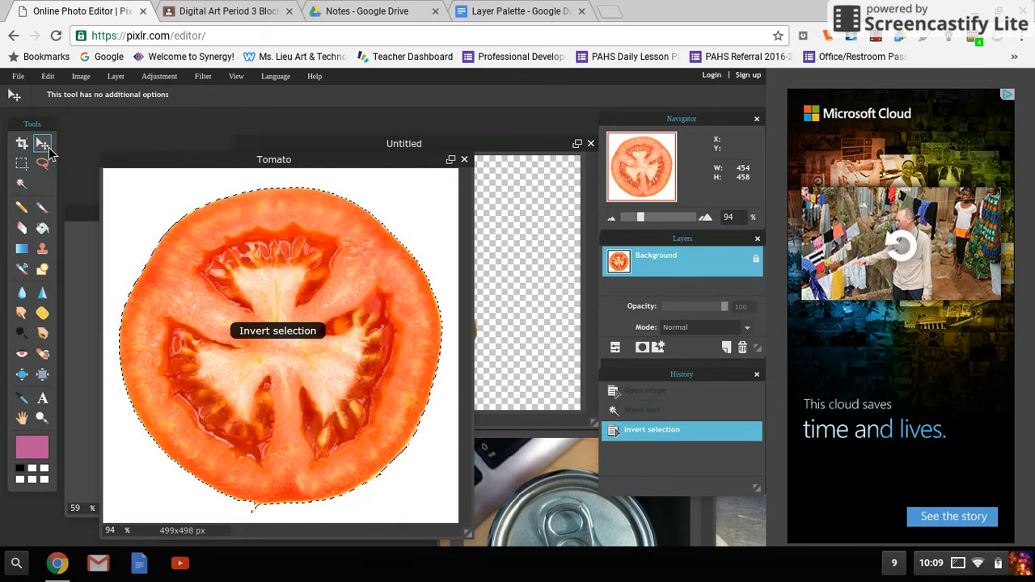
drag(258, 330, 536, 242)
click(213, 165)
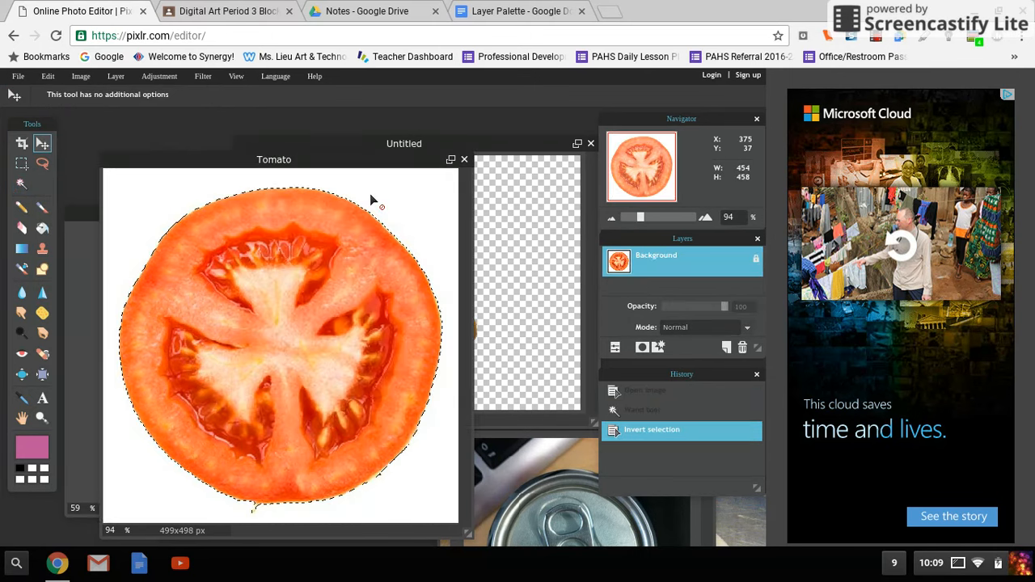
click(465, 159)
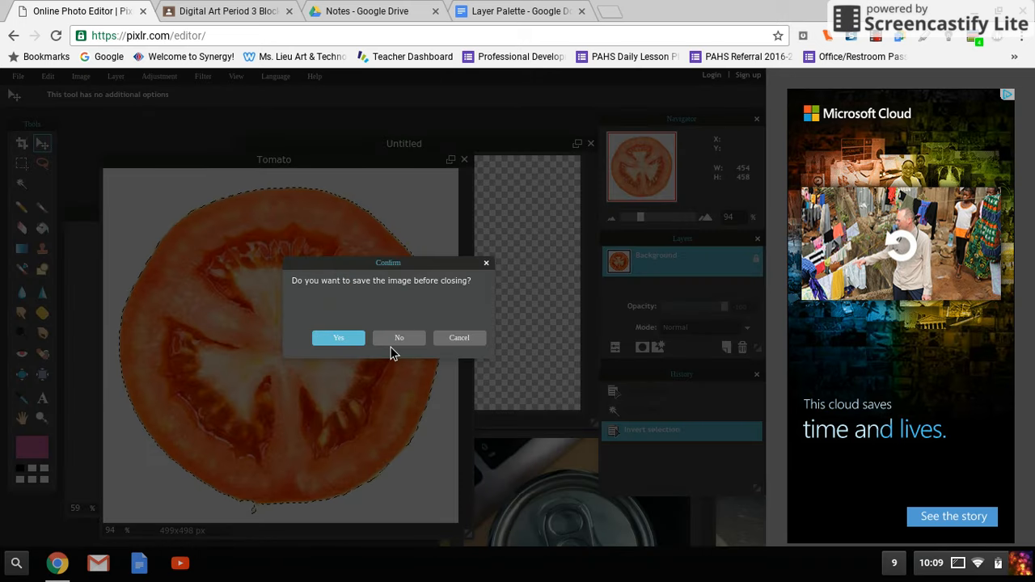
click(397, 341)
Select the bacon strip in the bacon image by wand-selecting the white background, adding the shadow beside it, and inverting the selection.
click(177, 220)
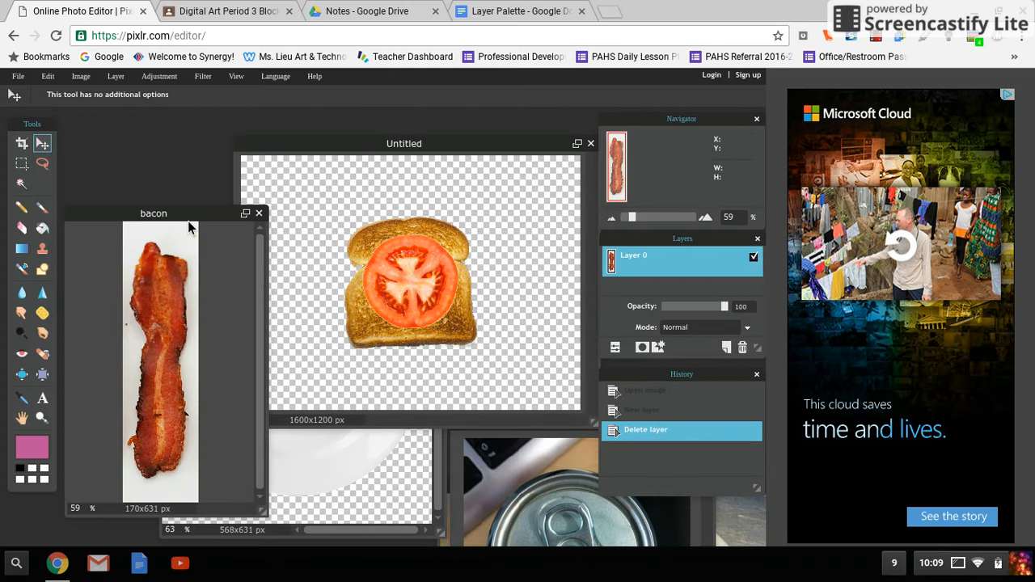
drag(175, 216, 171, 125)
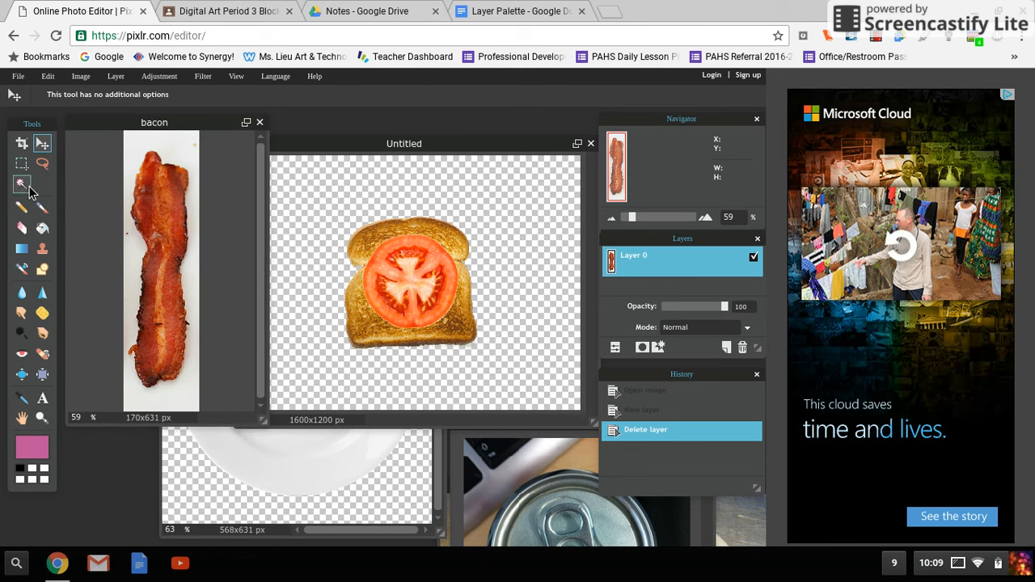
click(21, 184)
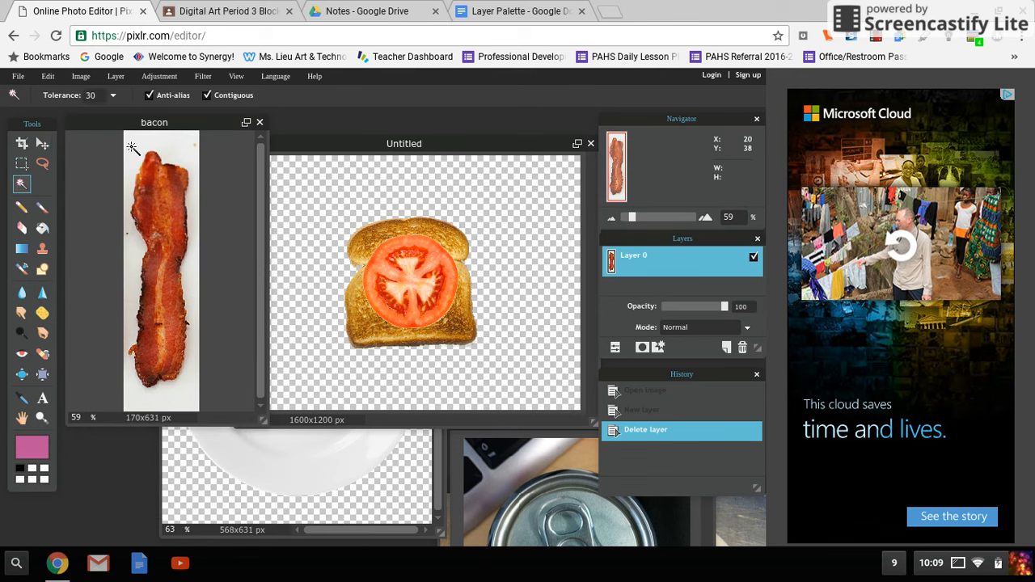
click(132, 148)
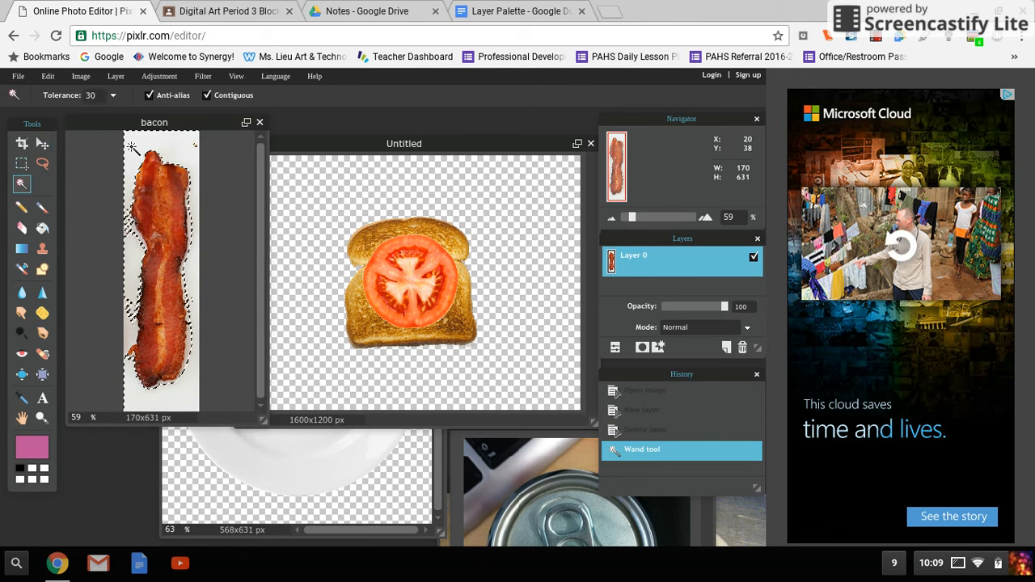
shift+click(132, 228)
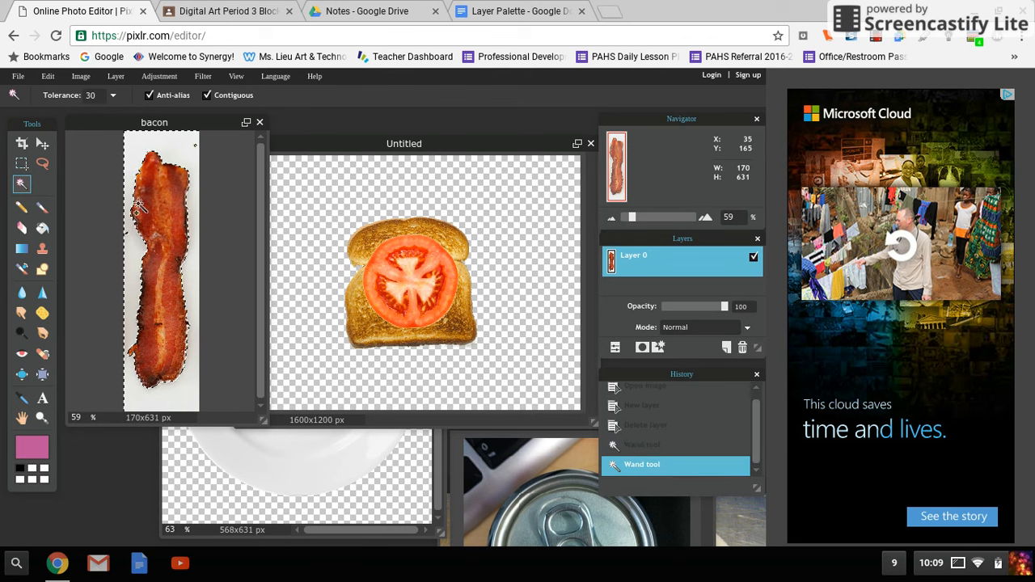
click(48, 76)
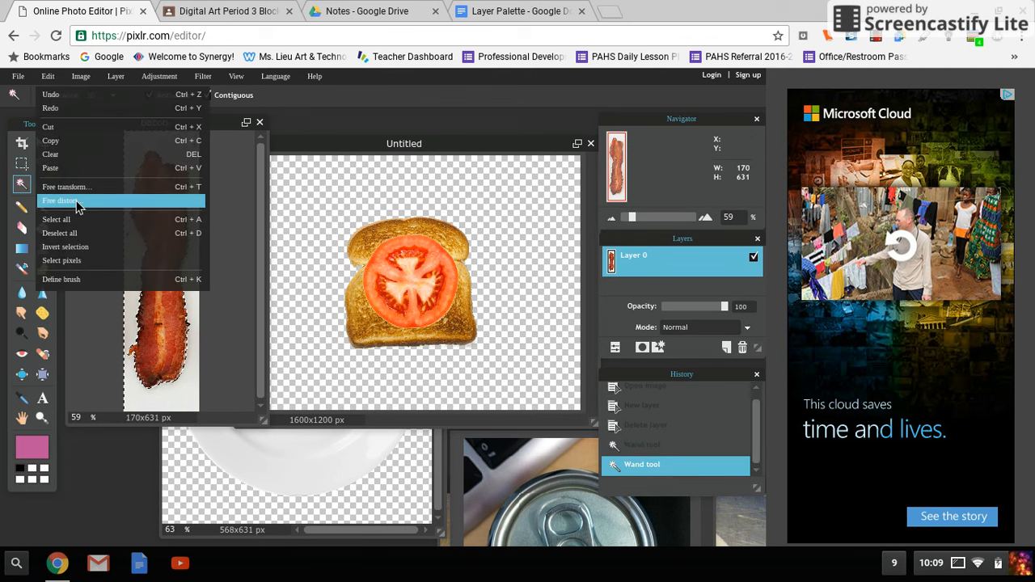
click(66, 246)
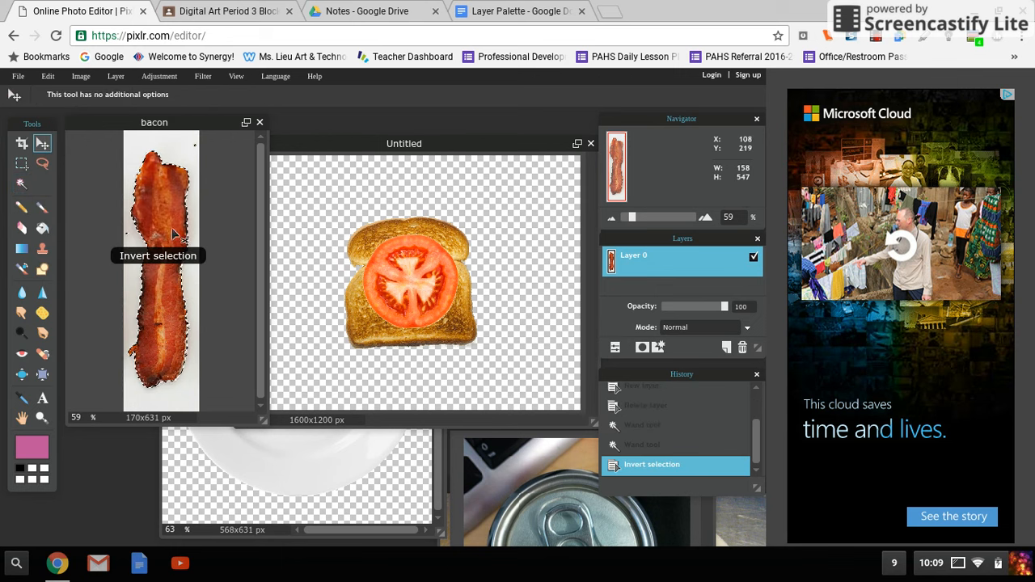
Copy the selected bacon into the Untitled image and close the bacon image without saving.
key(ctrl+c)
click(460, 294)
key(ctrl+v)
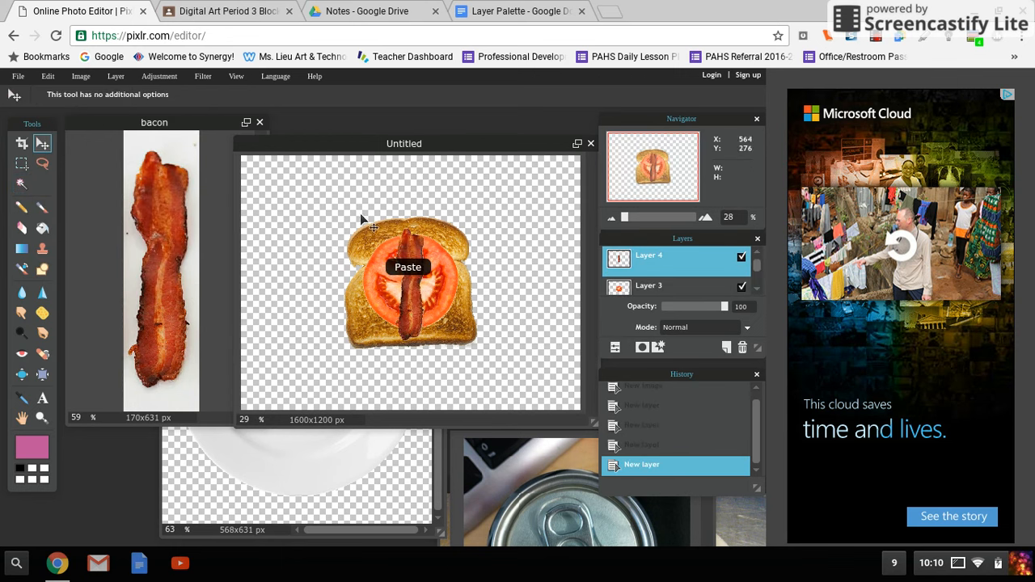
click(200, 123)
click(260, 122)
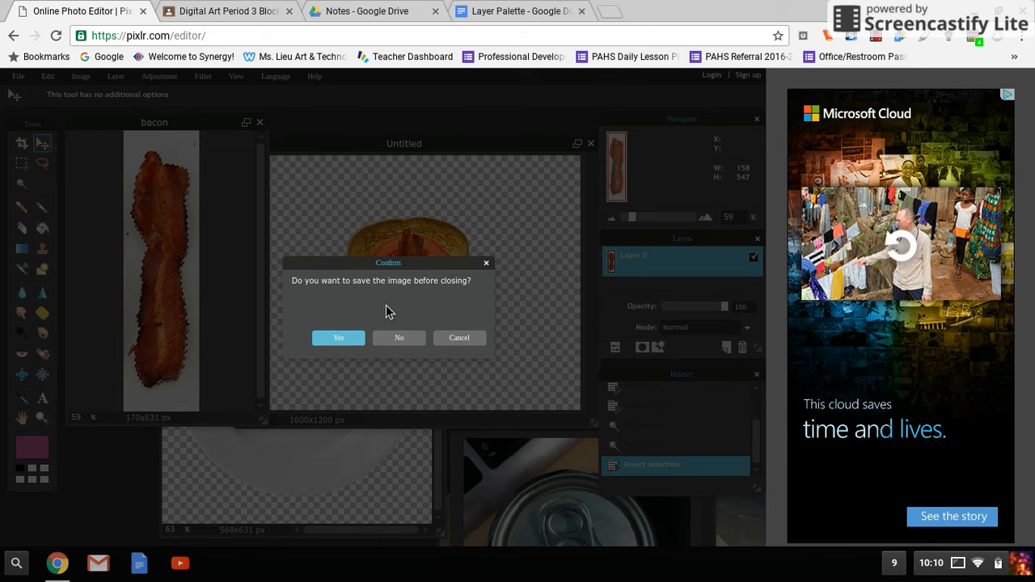
click(408, 339)
Select the whole plate in the dinnerplate image with a rectangular marquee about 550 x 591 px.
drag(447, 141, 280, 128)
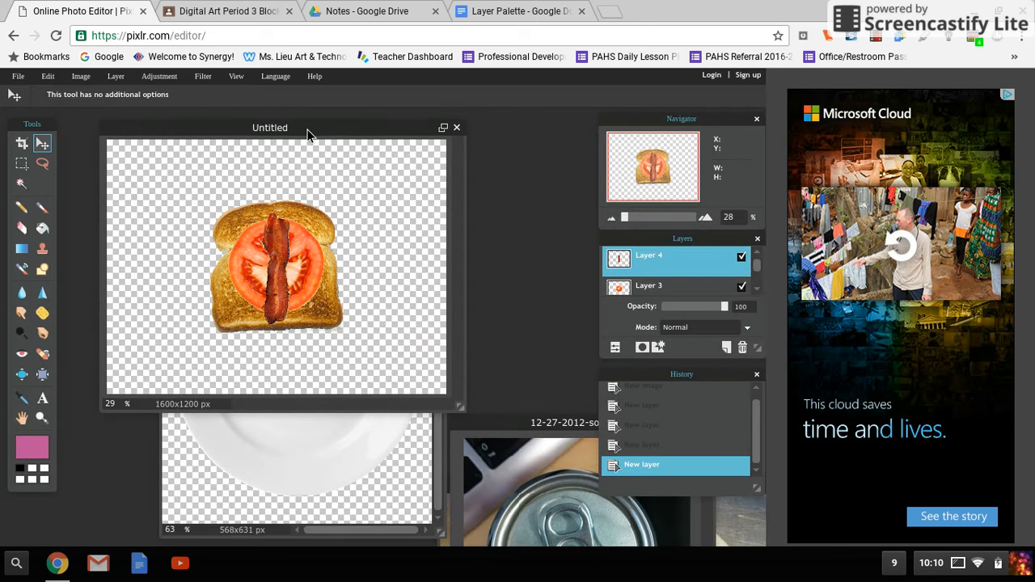
click(443, 445)
click(22, 163)
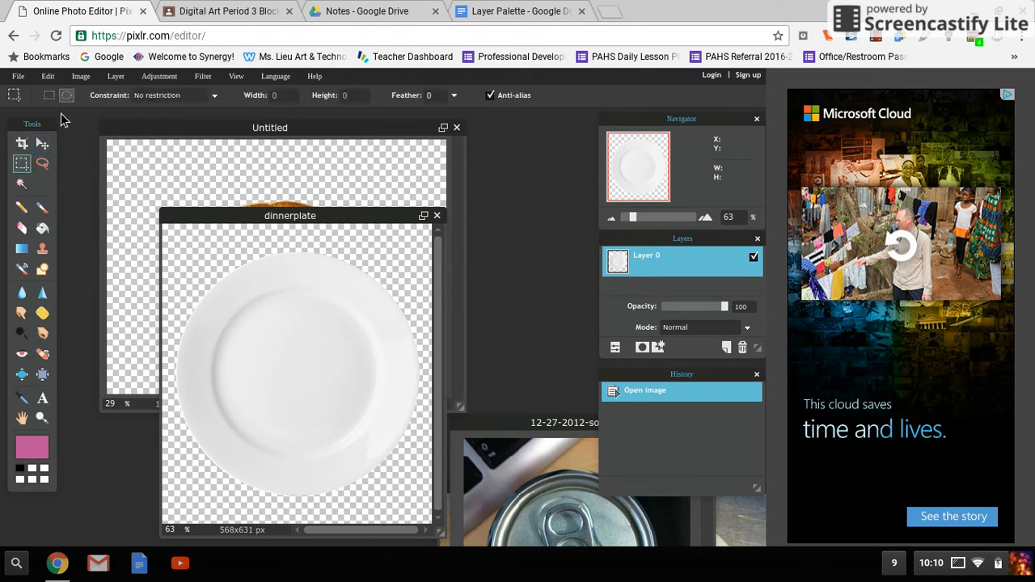
click(53, 97)
drag(162, 225, 431, 513)
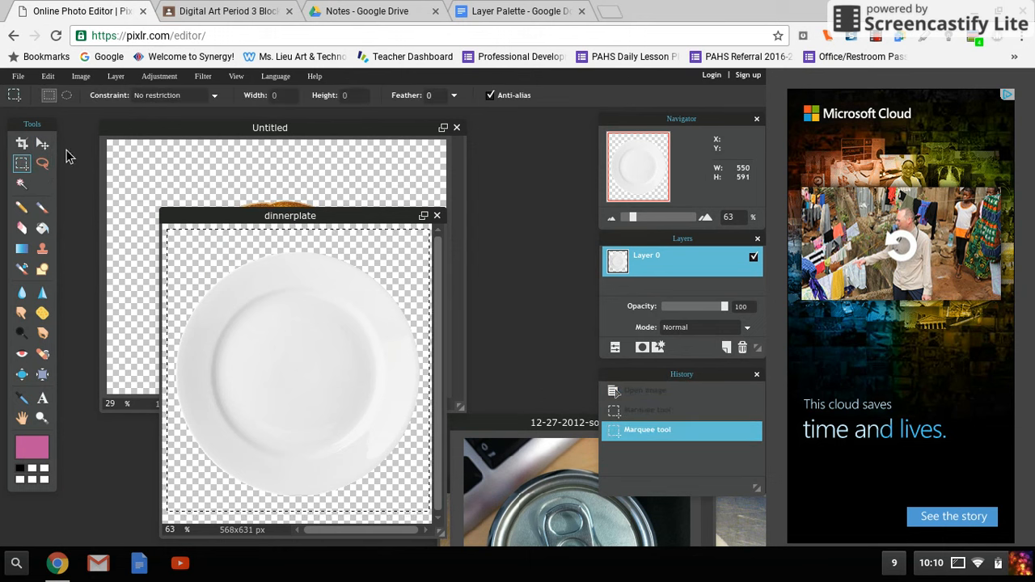
Move a copy of the selected plate into the Untitled image and shift it slightly up and left over the toast.
click(42, 143)
drag(286, 315, 243, 204)
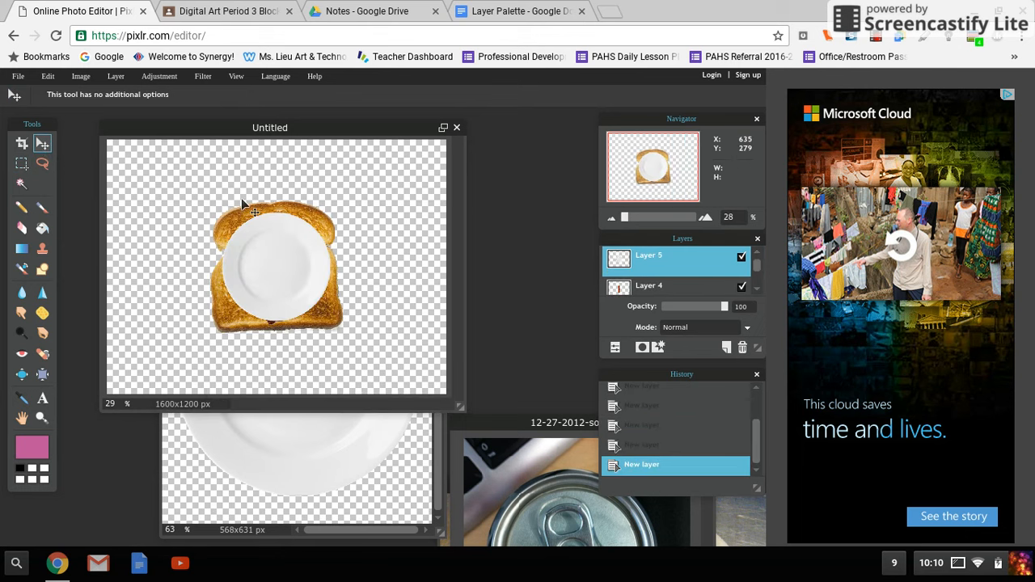
drag(312, 277, 302, 264)
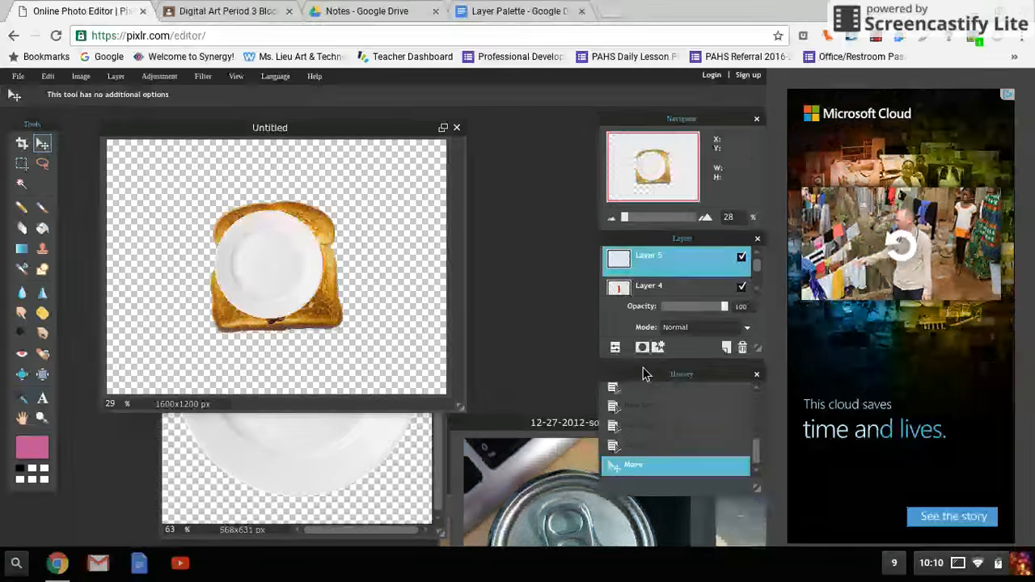
Enlarge the Layers palette and reorder the layers so plate Layer 5 sits just above Layer 0 and toast Layer 2 sits below lettuce Layer 1.
drag(657, 253, 584, 145)
drag(681, 239, 681, 384)
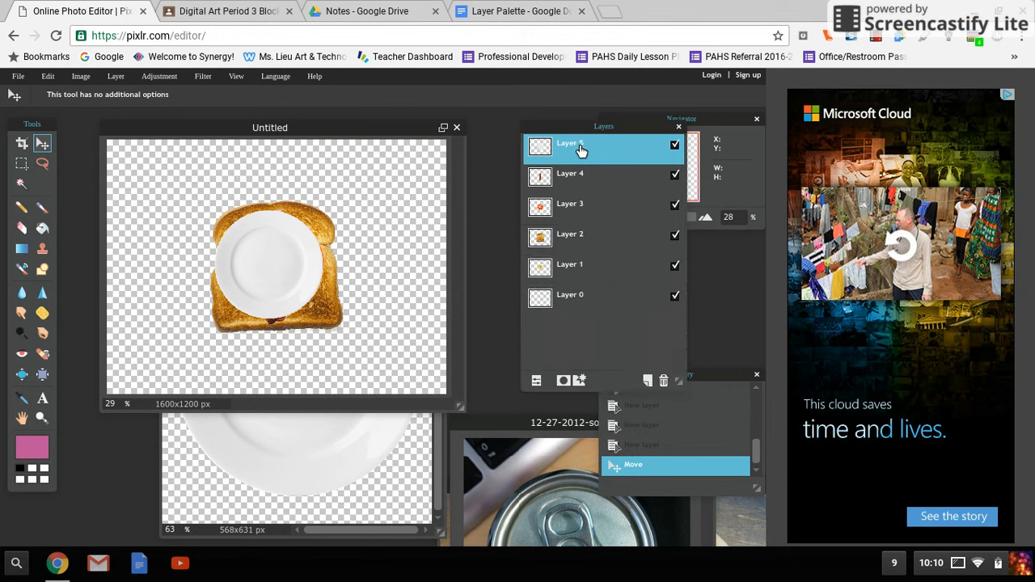
drag(579, 150, 581, 284)
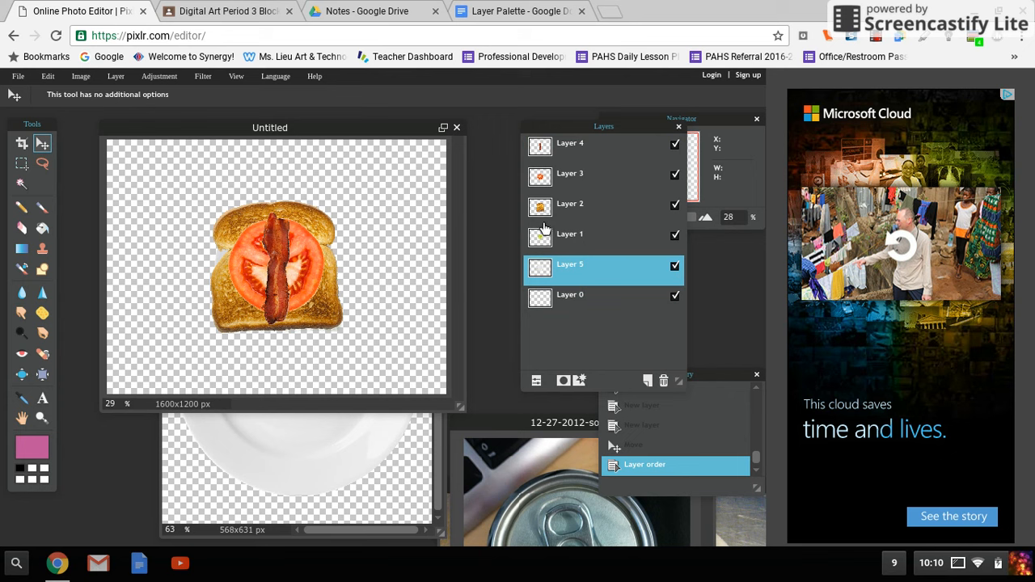
drag(587, 212, 581, 252)
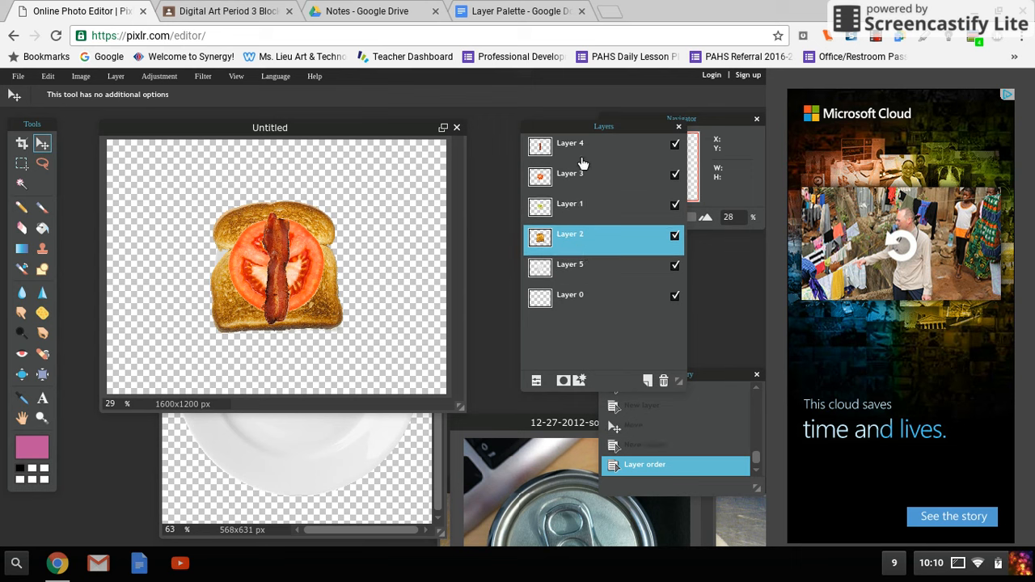
drag(607, 269, 607, 293)
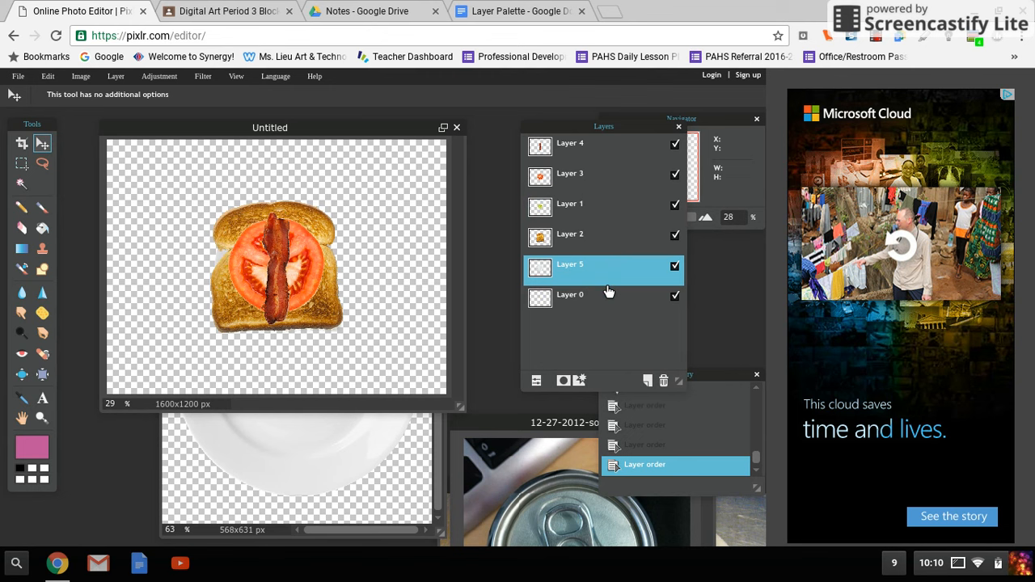
Enlarge the plate in Layer 5 with Free transform so it extends well beyond the toast on all sides.
click(48, 76)
click(81, 186)
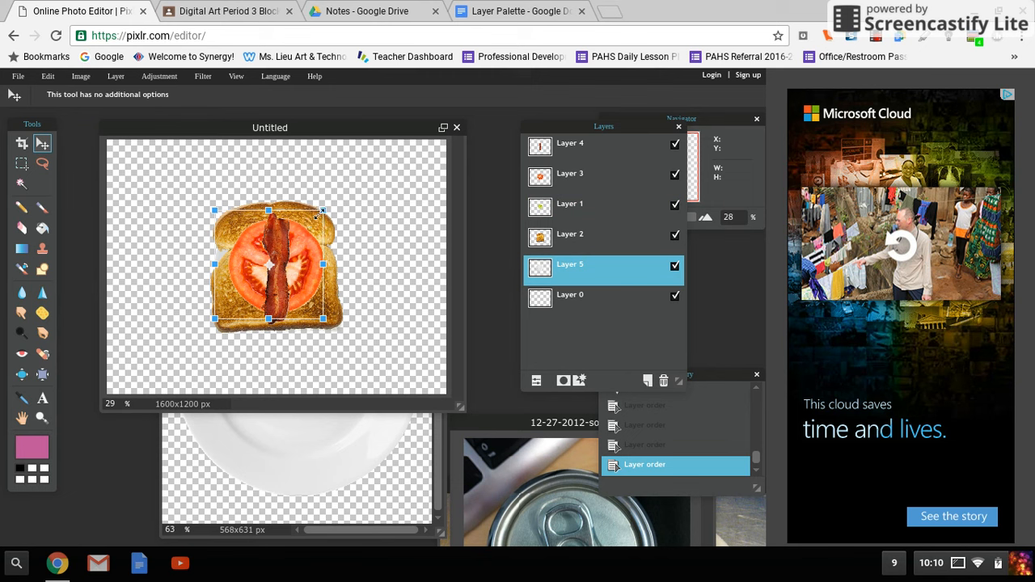
drag(323, 208, 379, 160)
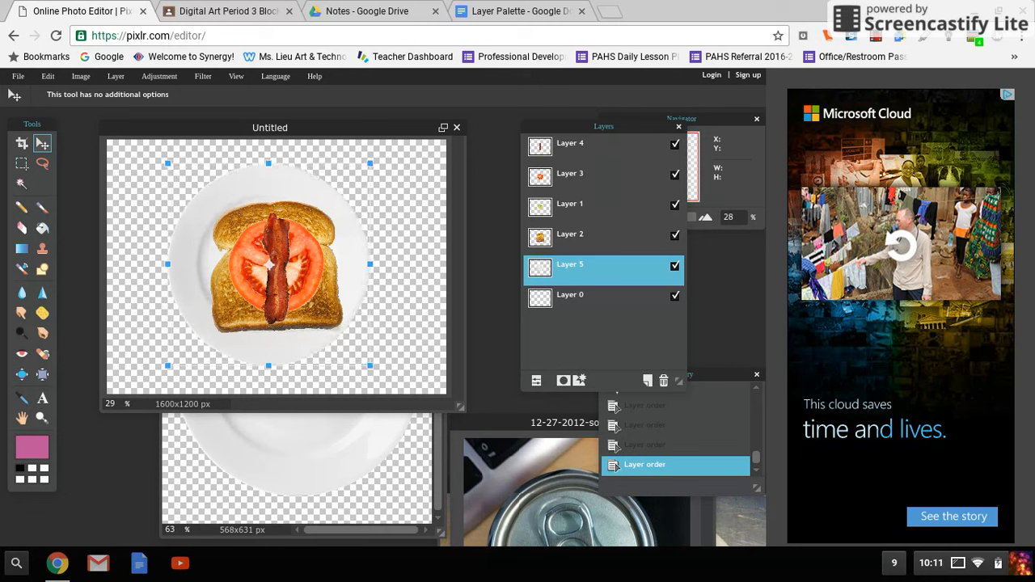
key(Return)
Shrink the toast in Layer 2 with Free transform so it fits within the plate's inner area.
click(558, 255)
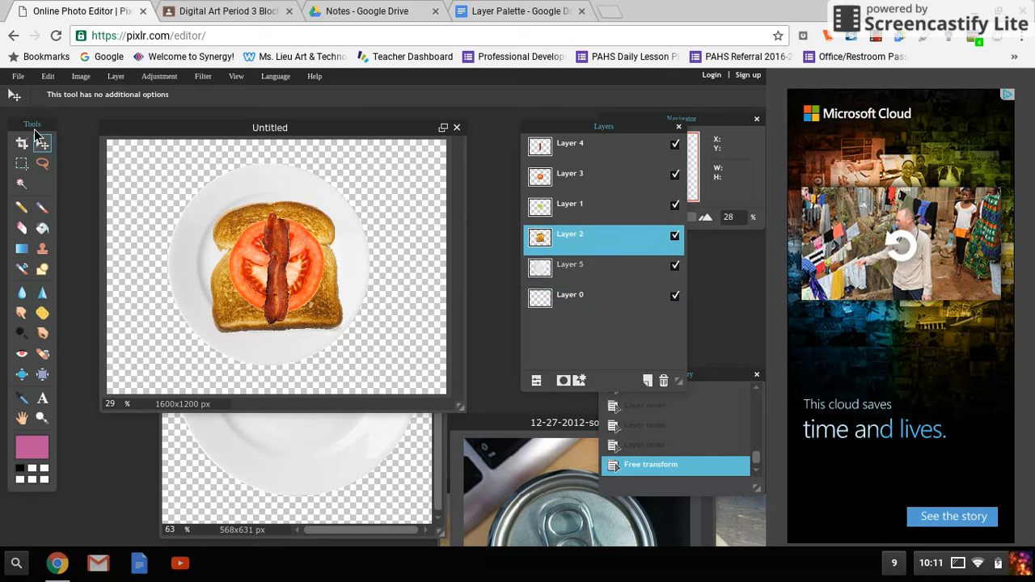
click(48, 79)
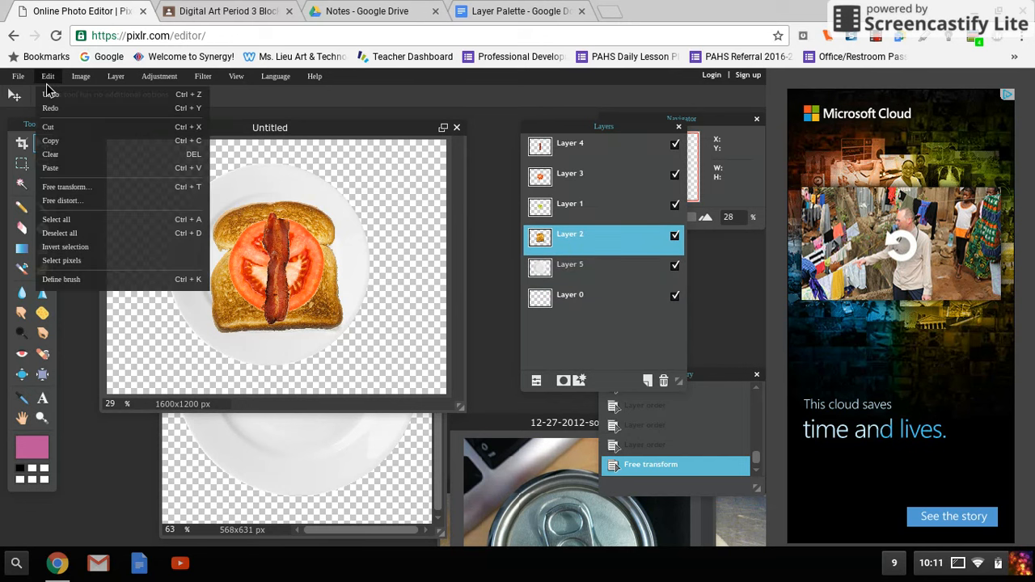
click(65, 187)
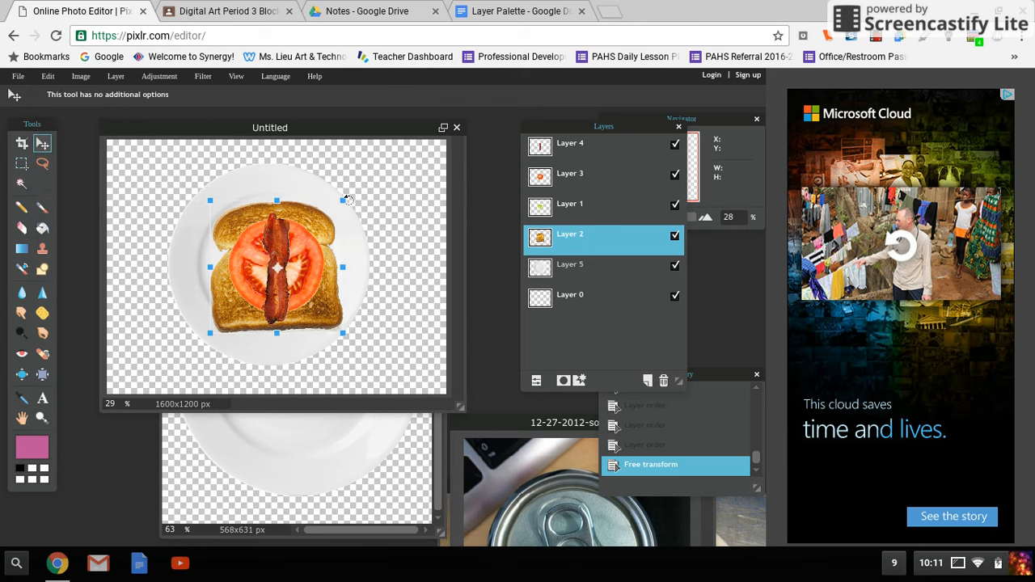
drag(343, 199, 294, 241)
key(Return)
Move the lettuce in Layer 1 out from under the tomato onto the upper-left part of the toast.
click(620, 215)
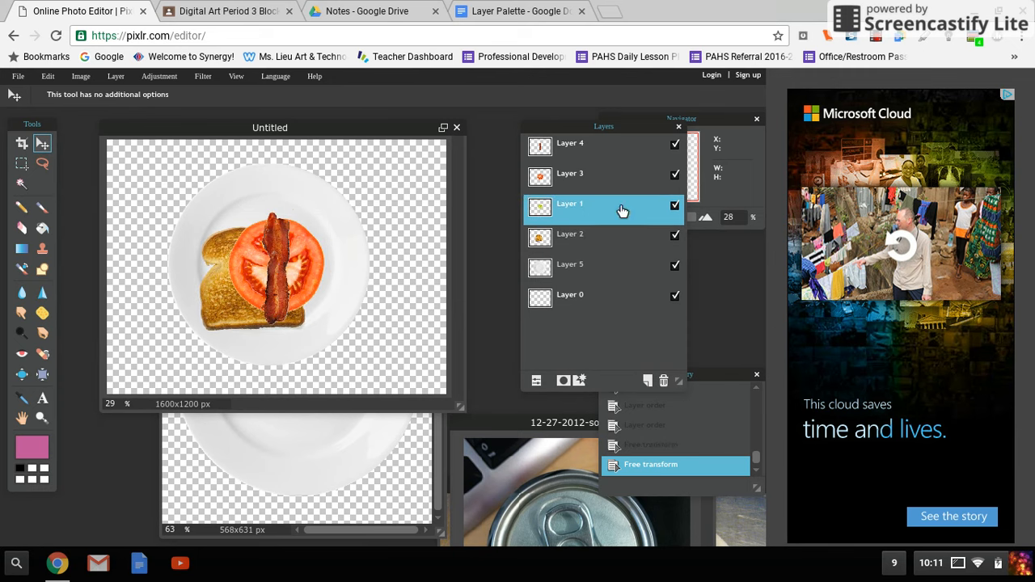
click(47, 82)
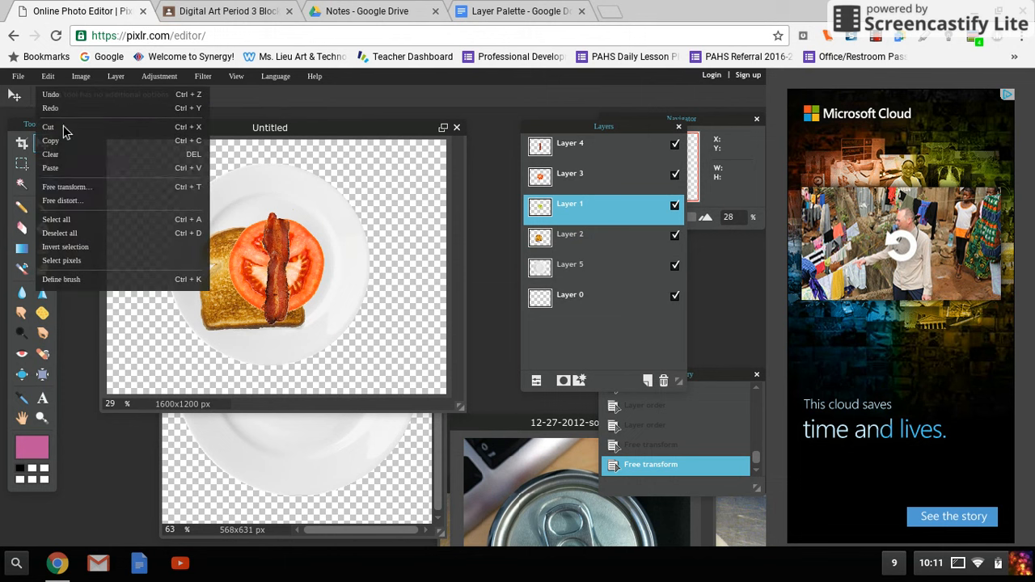
click(77, 192)
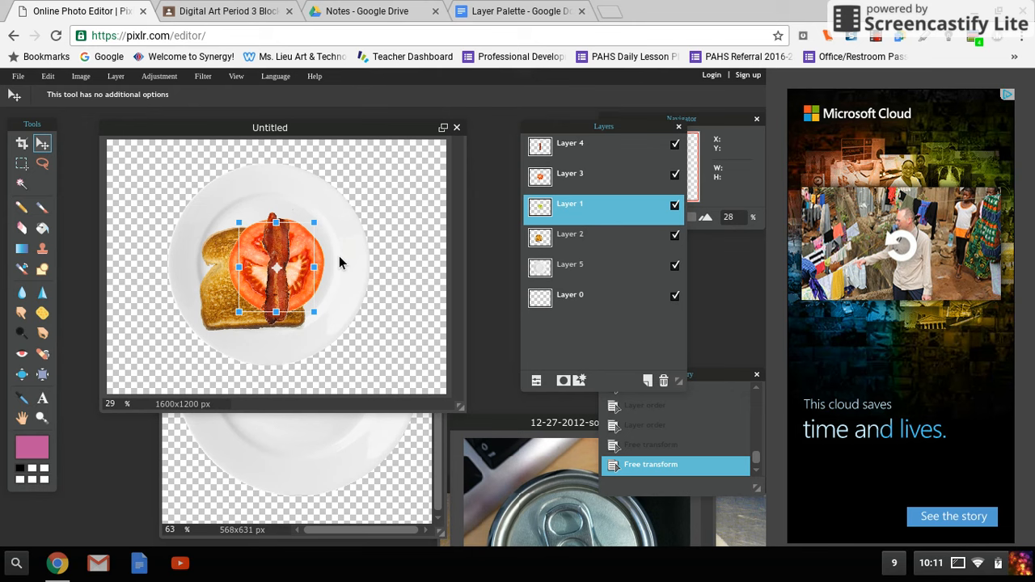
key(Return)
drag(286, 250, 244, 252)
Shrink the tomato slice in Layer 3 with Free transform and move it onto the lower-left part of the toast.
click(623, 174)
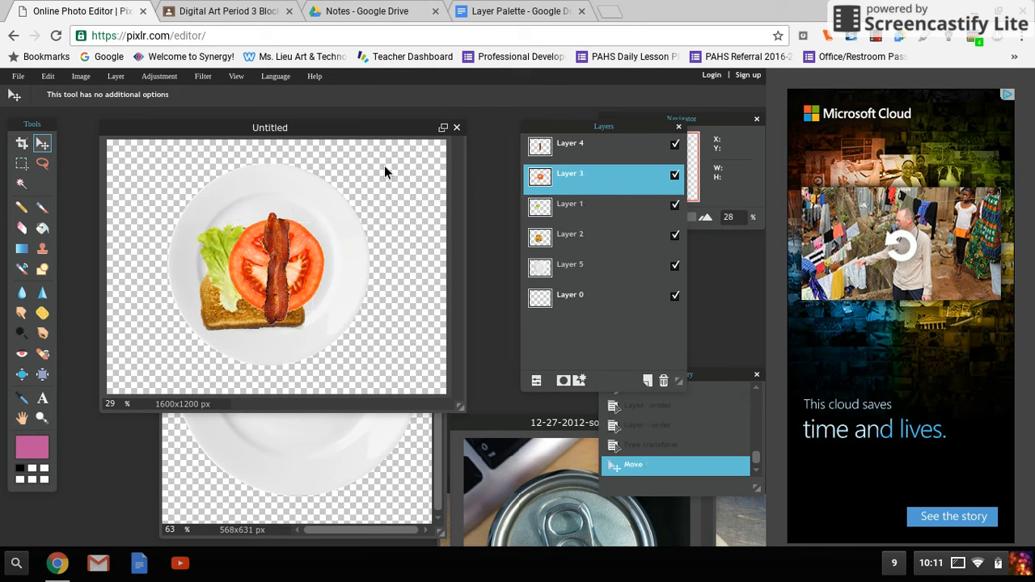
click(48, 76)
click(65, 187)
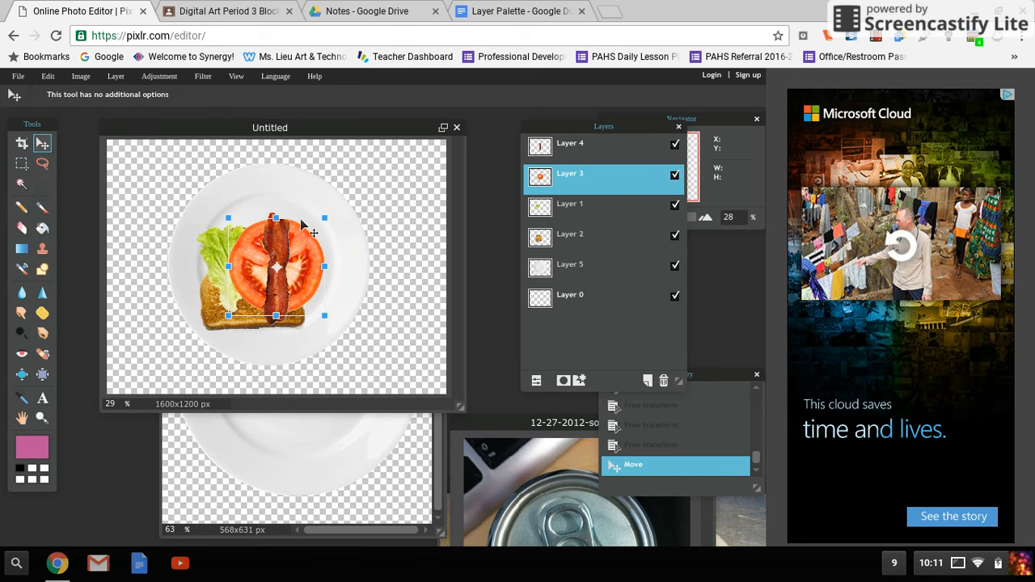
drag(325, 218, 305, 239)
key(Return)
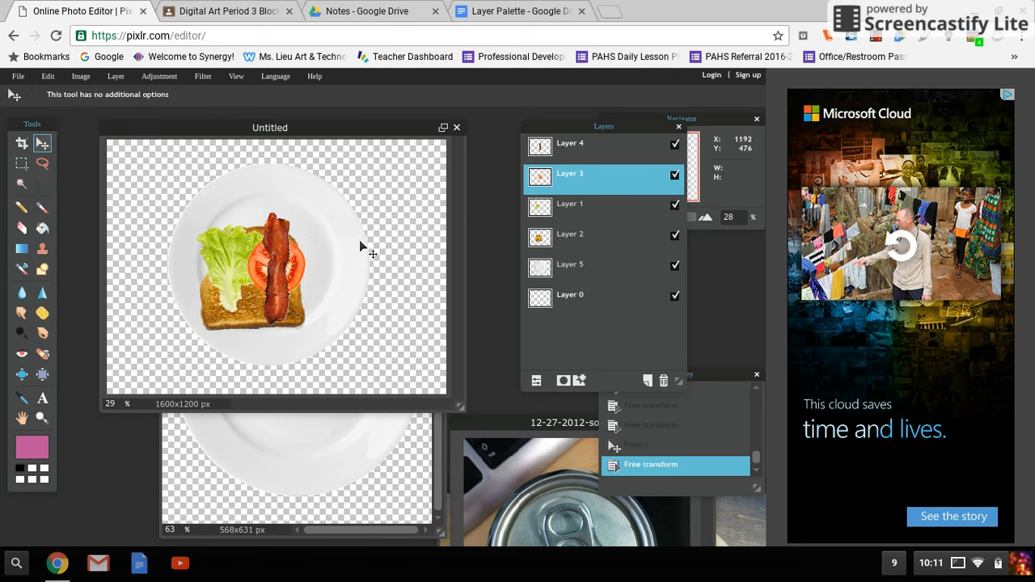
drag(286, 270, 242, 298)
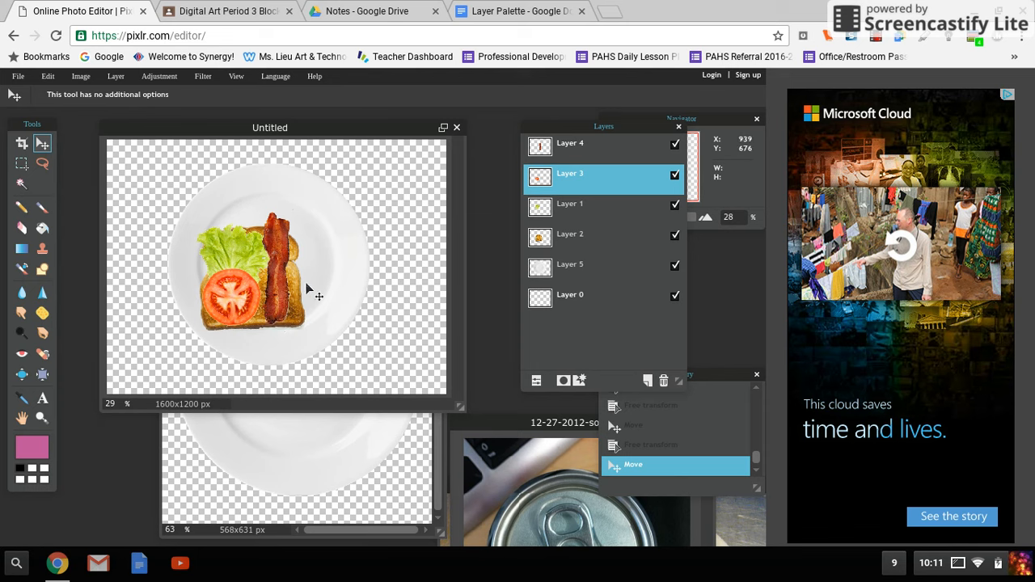
Duplicate lettuce Layer 1 and move the copy down and right beneath the bacon.
right_click(595, 216)
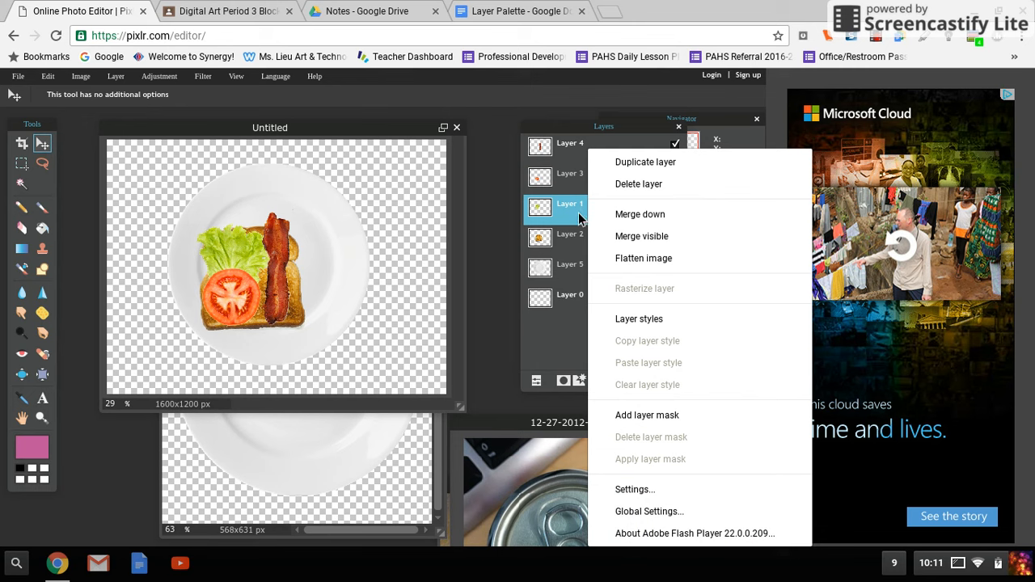
click(663, 167)
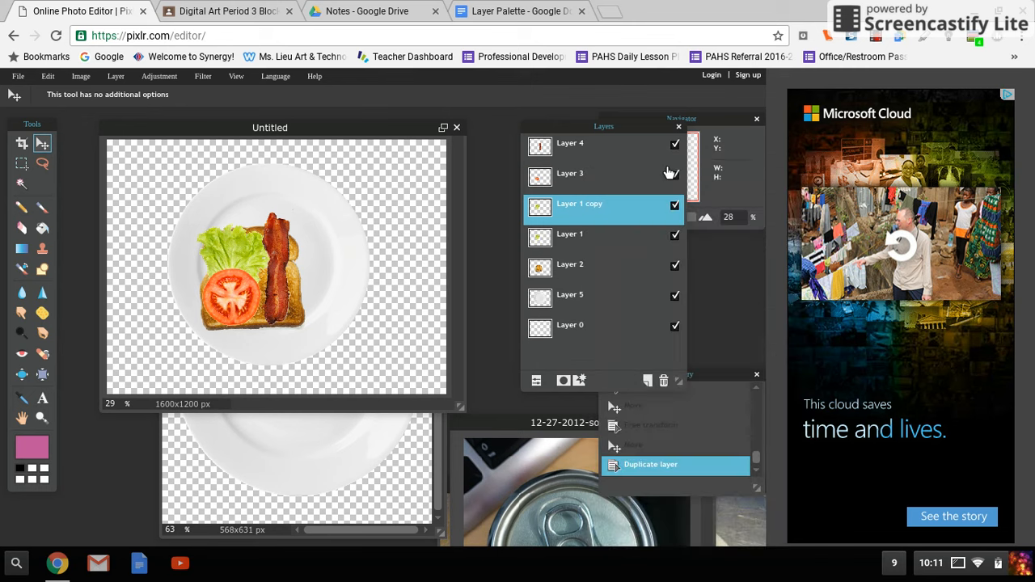
drag(261, 275, 276, 281)
Rotate the lettuce in Layer 1 copy with Free transform so its leaf covers the lower-right part of the toast.
click(56, 79)
click(93, 191)
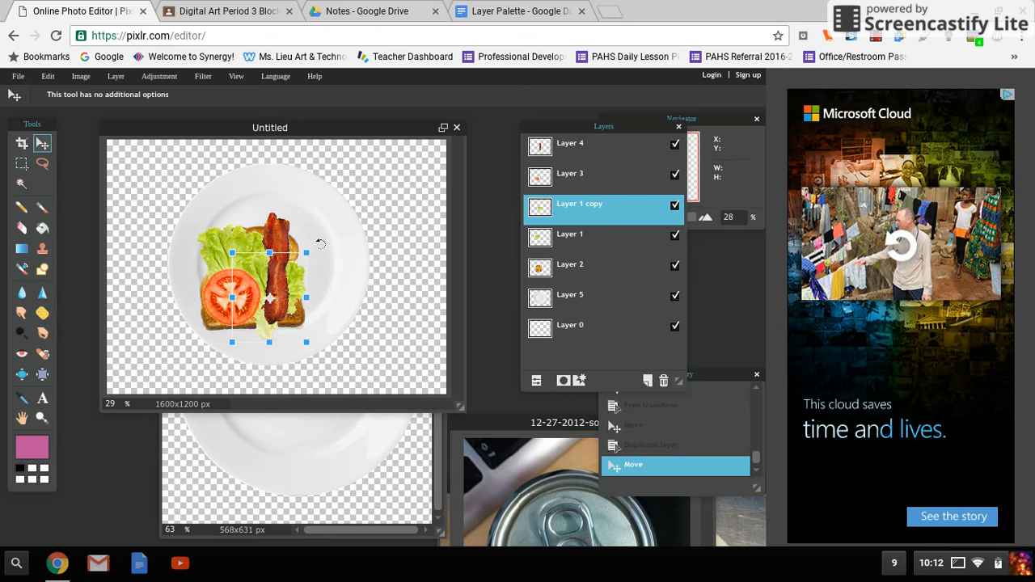
drag(321, 242, 269, 384)
drag(336, 291, 330, 344)
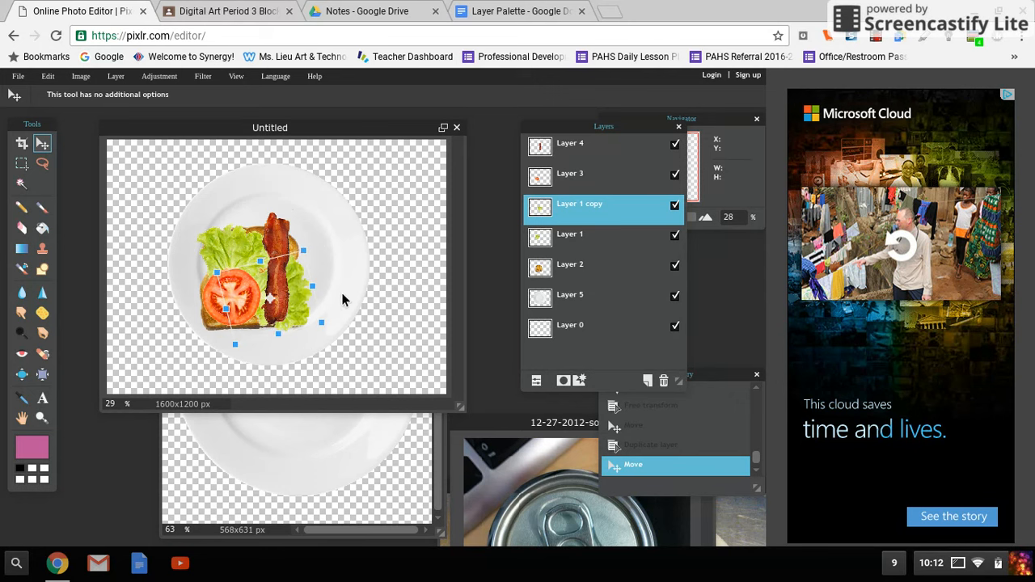
key(Return)
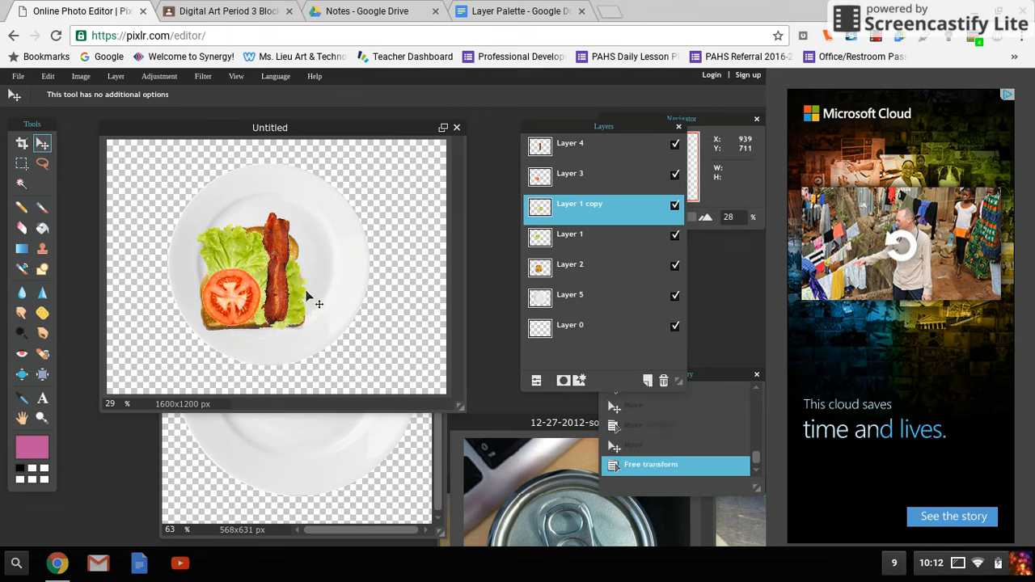
Duplicate tomato Layer 3 and move the copy up and right so it sits partly beneath the bacon.
click(307, 299)
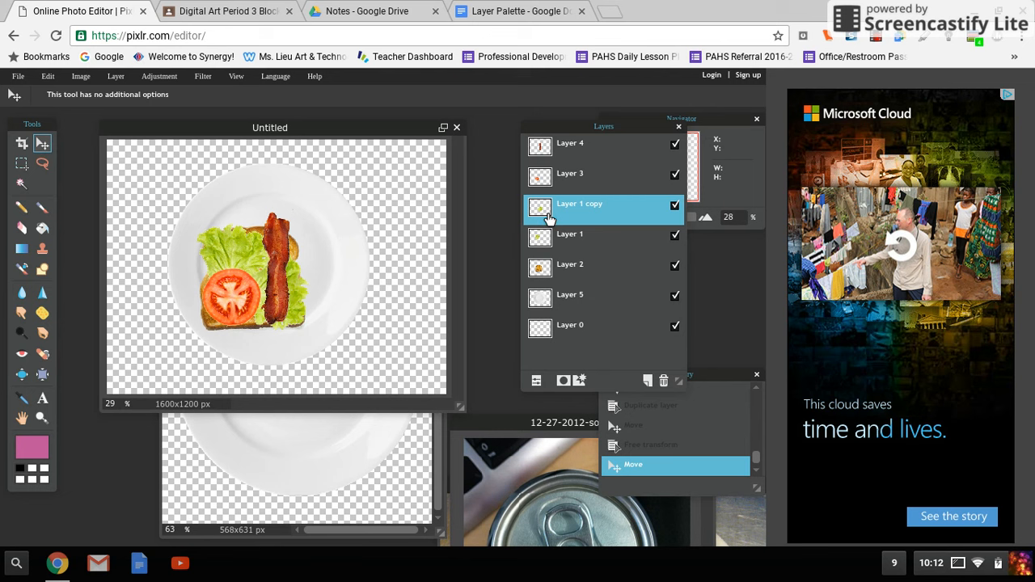
click(570, 176)
right_click(566, 176)
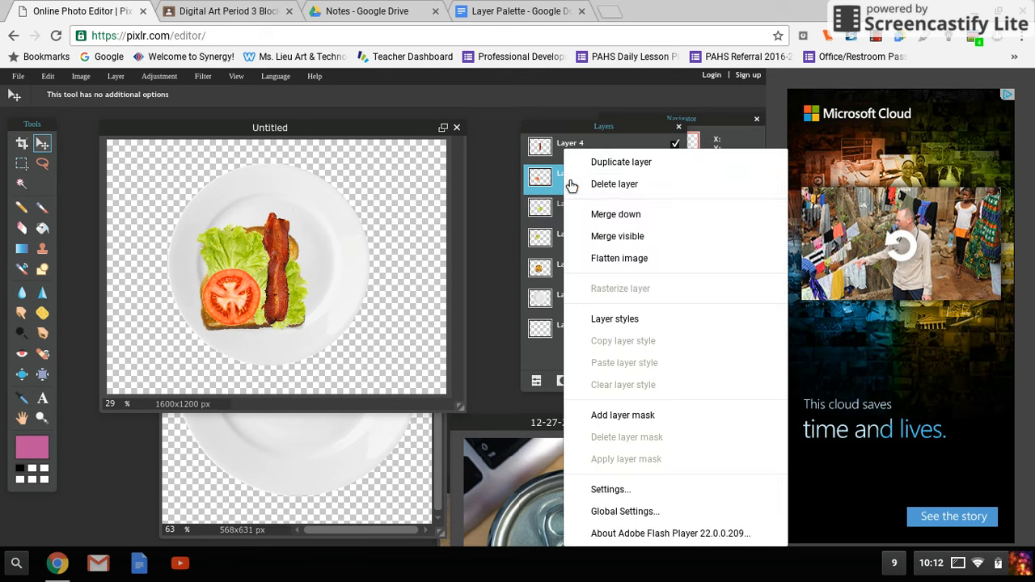
click(600, 162)
drag(237, 294, 276, 264)
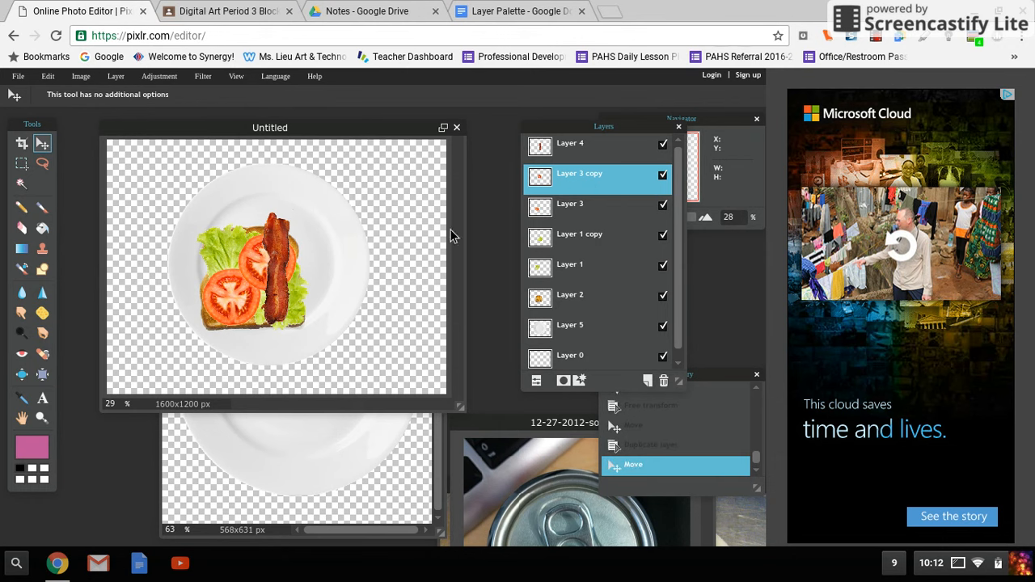
Duplicate bacon Layer 4 and move the copy left over the lower tomato slice, alongside the original strip.
click(598, 157)
right_click(598, 155)
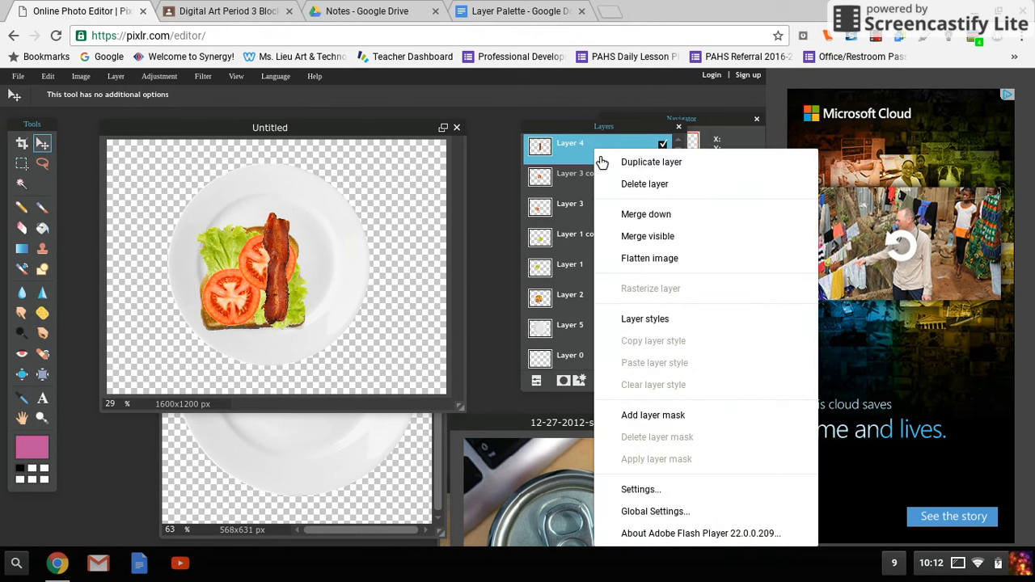
click(653, 162)
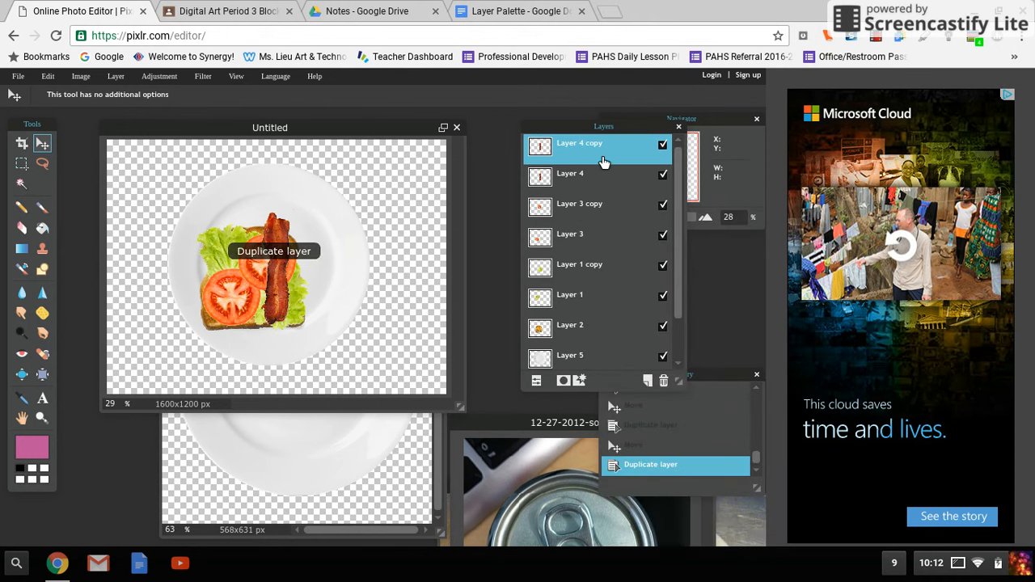
drag(279, 266, 236, 279)
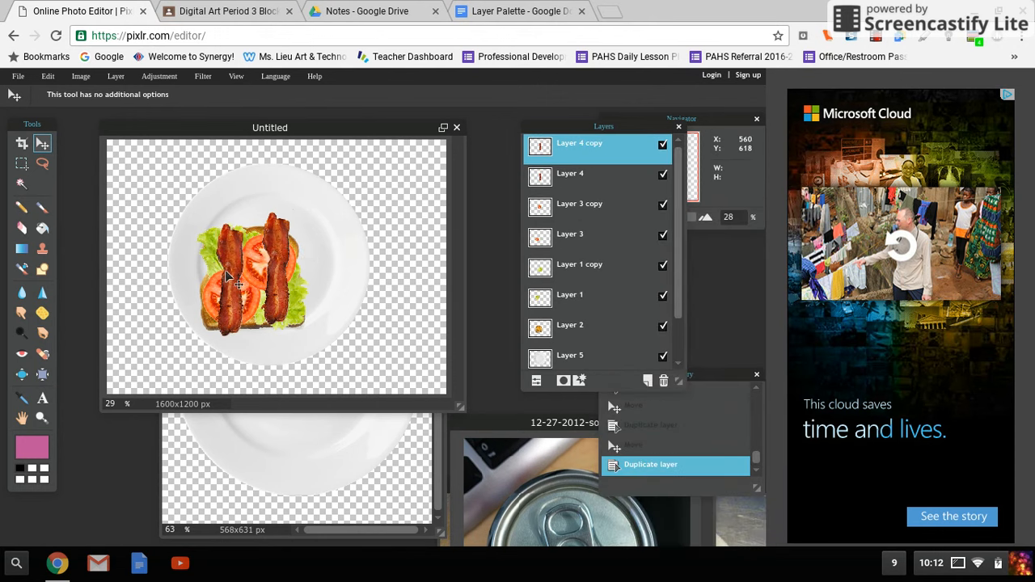
Duplicate the left bacon strip's layer and rotate the new copy with Free transform so it lies diagonally across both strips.
right_click(577, 144)
click(587, 155)
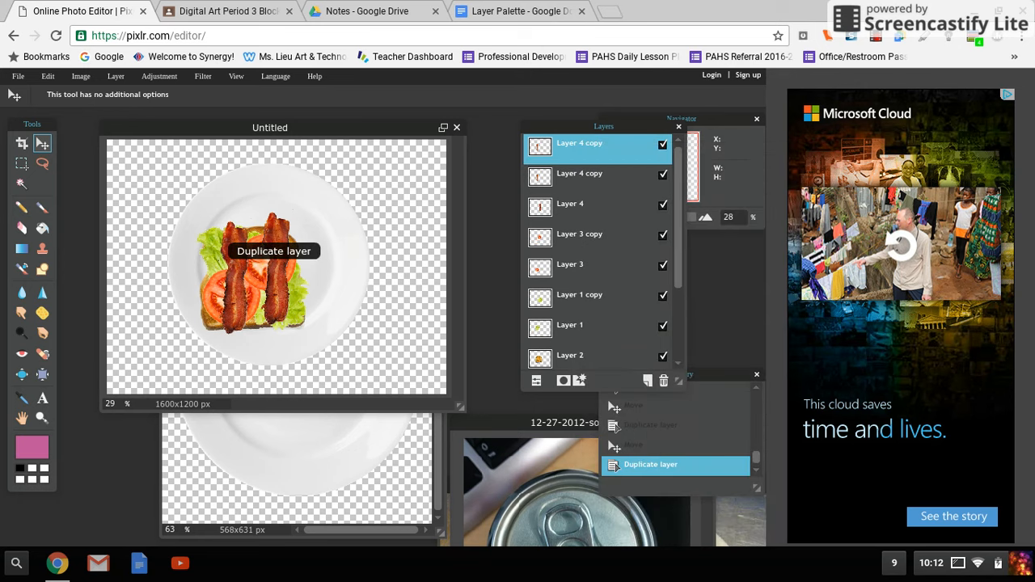
click(48, 76)
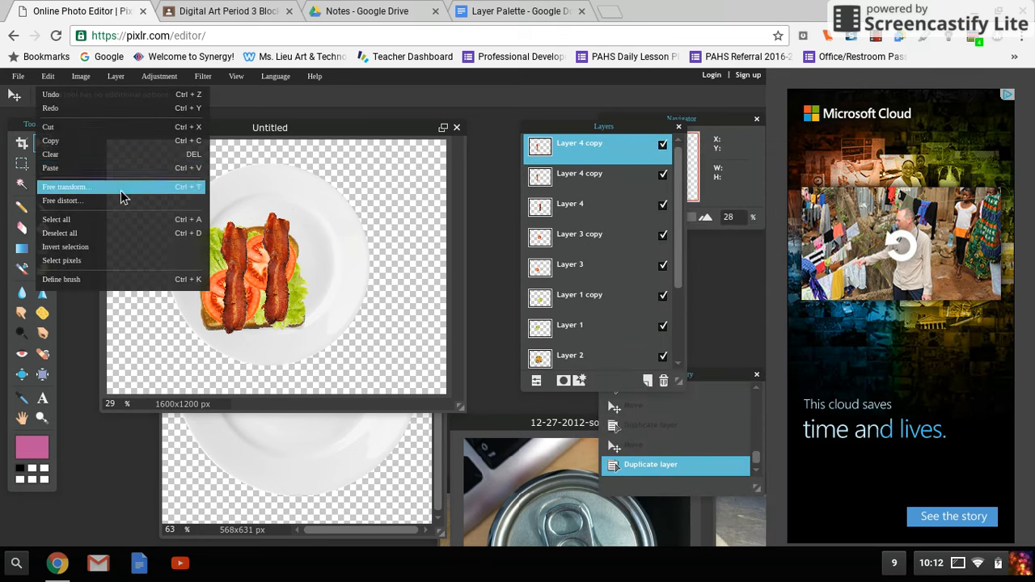
click(123, 187)
drag(252, 204, 284, 296)
mouse_move(248, 260)
mouse_down()
mouse_move(270, 271)
mouse_move(265, 264)
mouse_up()
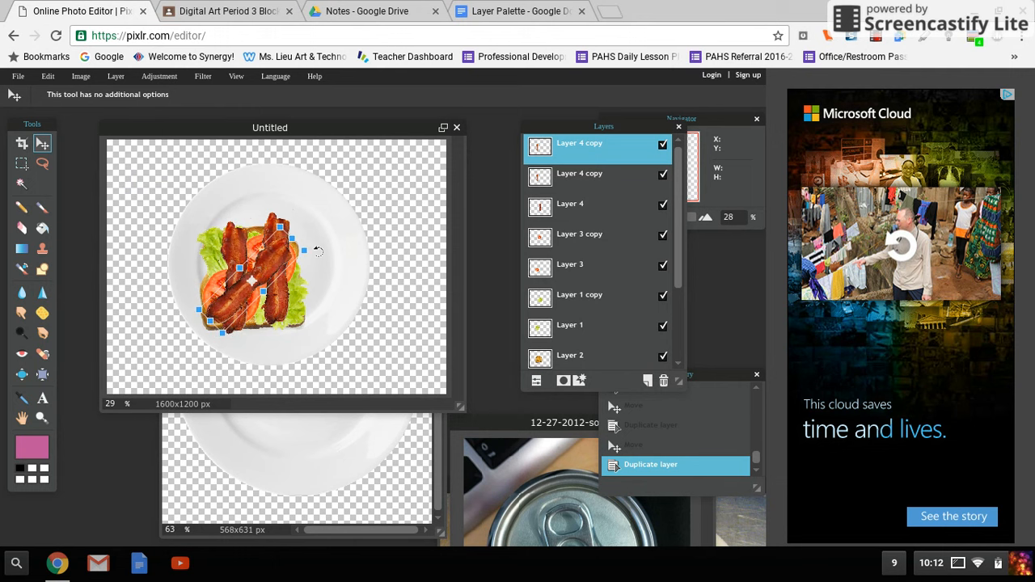
key(Return)
Rename the toast layer, Layer 2, as "bread".
scroll(609, 237, down, 2)
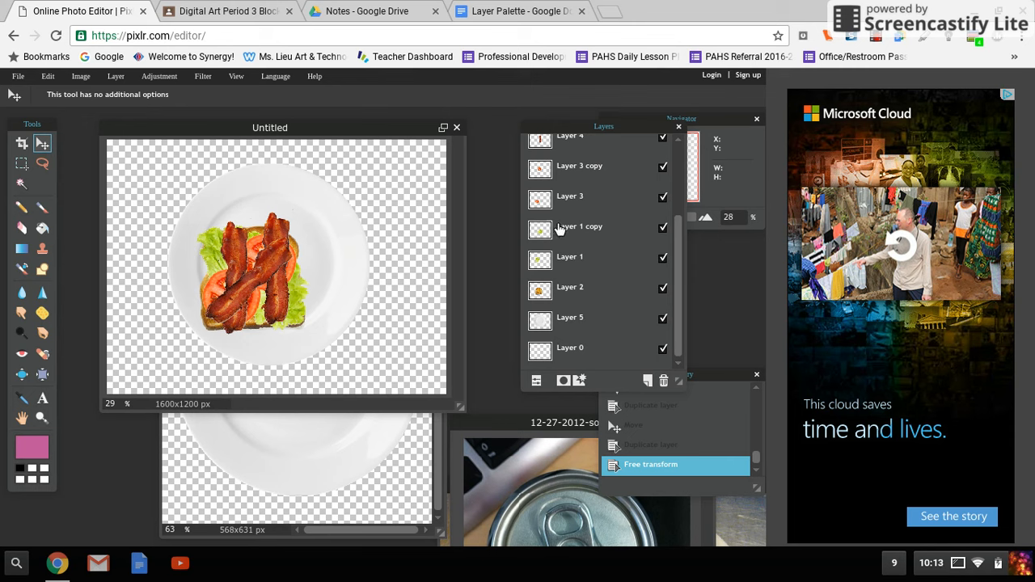
scroll(601, 243, up, 1)
scroll(602, 243, down, 1)
scroll(602, 243, up, 1)
scroll(602, 243, down, 1)
scroll(602, 242, up, 2)
scroll(602, 243, down, 2)
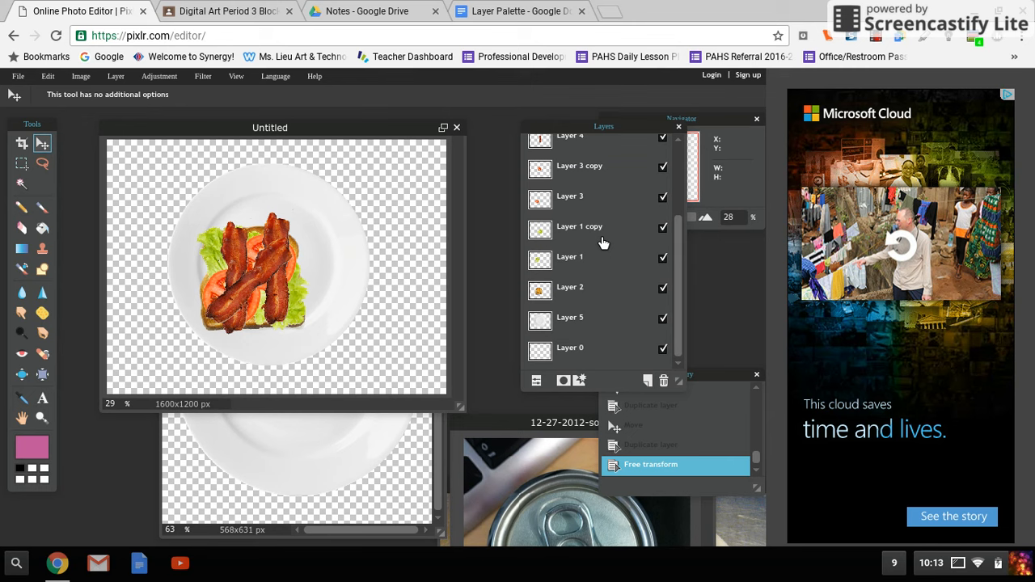
double_click(587, 298)
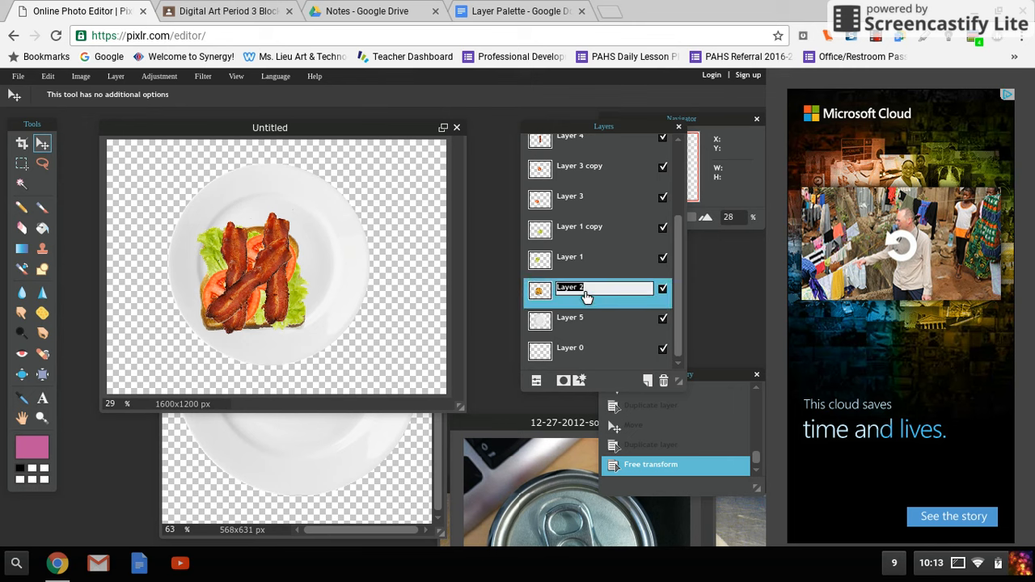
text(bread)
Rename Layer 1 as "lettuce 1" and Layer 1 copy as "lettuce 2".
double_click(583, 258)
text(lettuce)
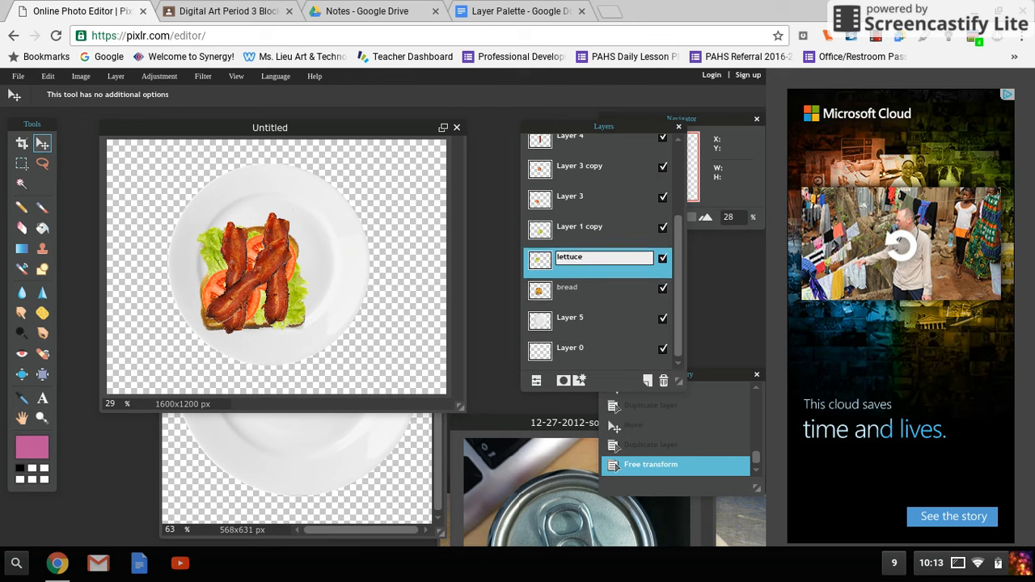
double_click(582, 229)
text(lettuce)
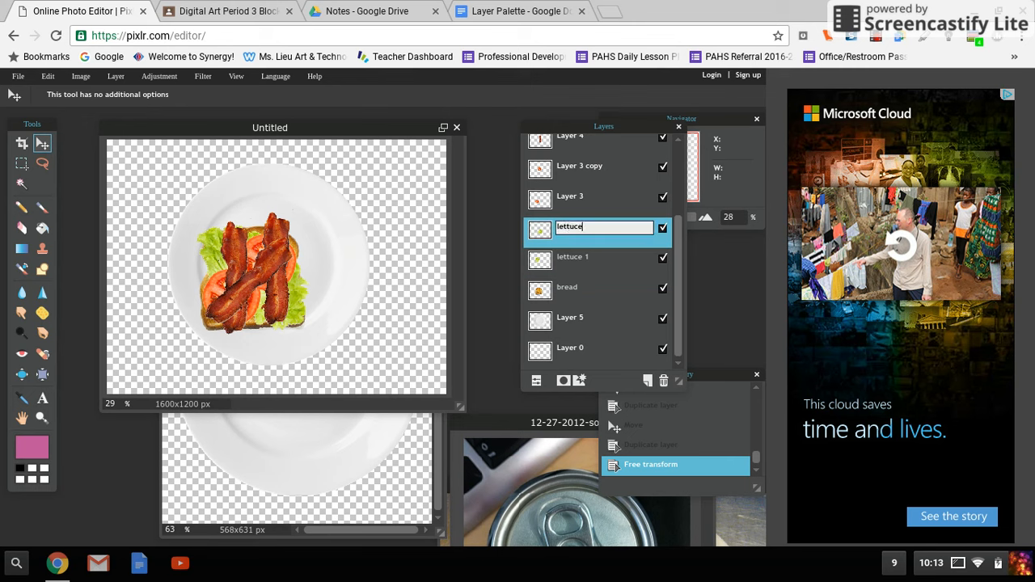
text( 2)
click(508, 257)
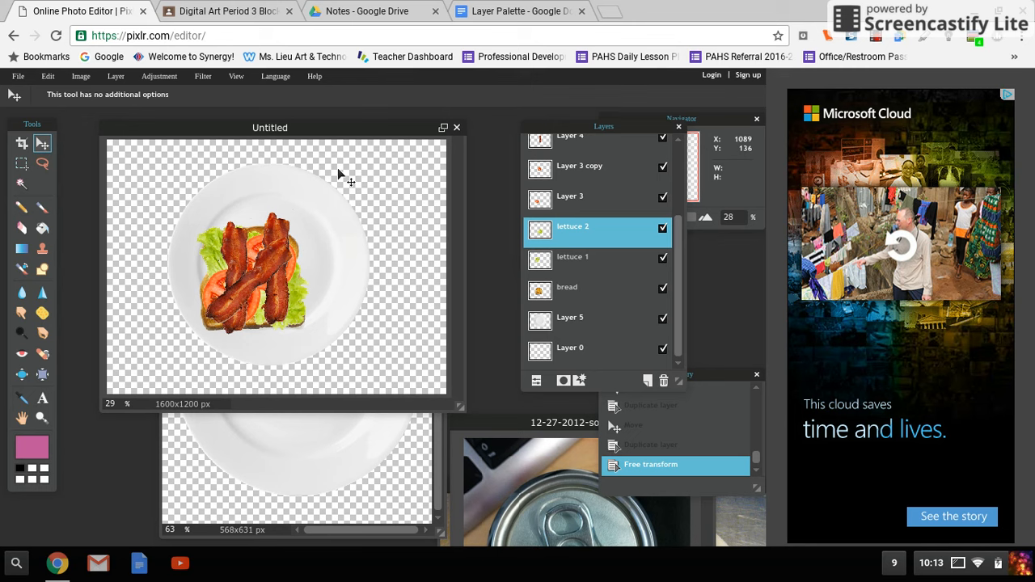
Close the dinnerplate image without saving it.
click(445, 439)
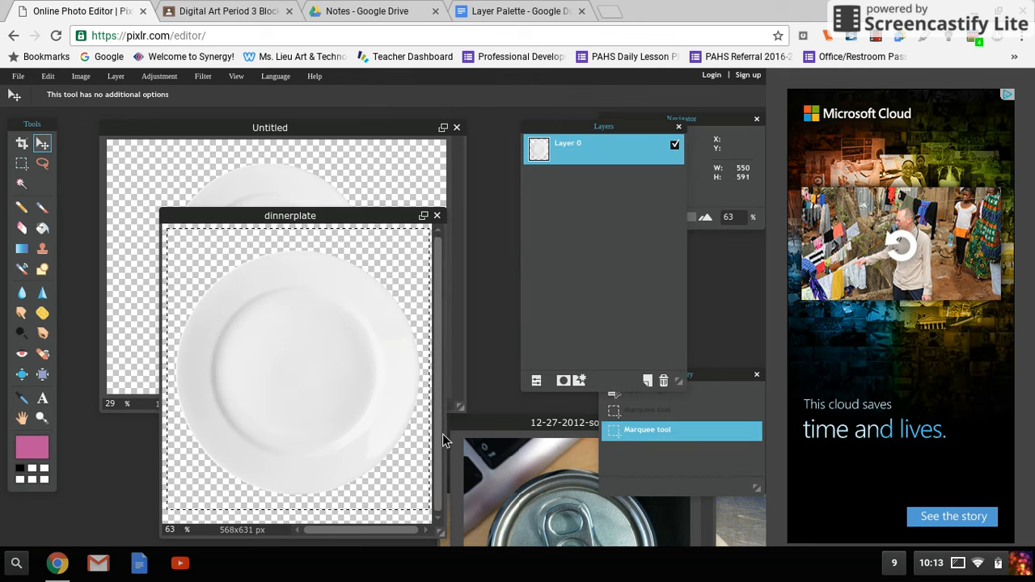
click(437, 215)
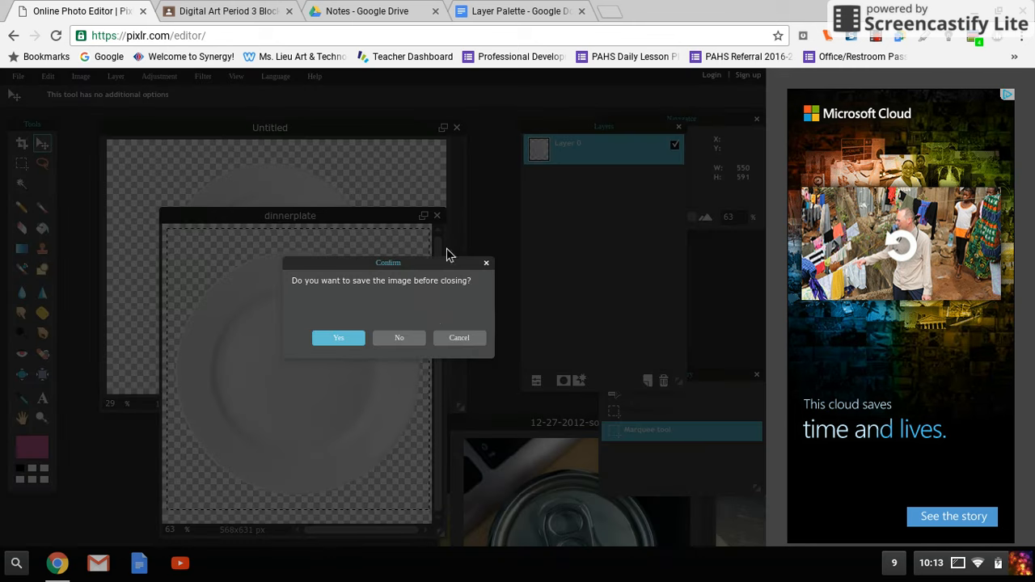
click(405, 337)
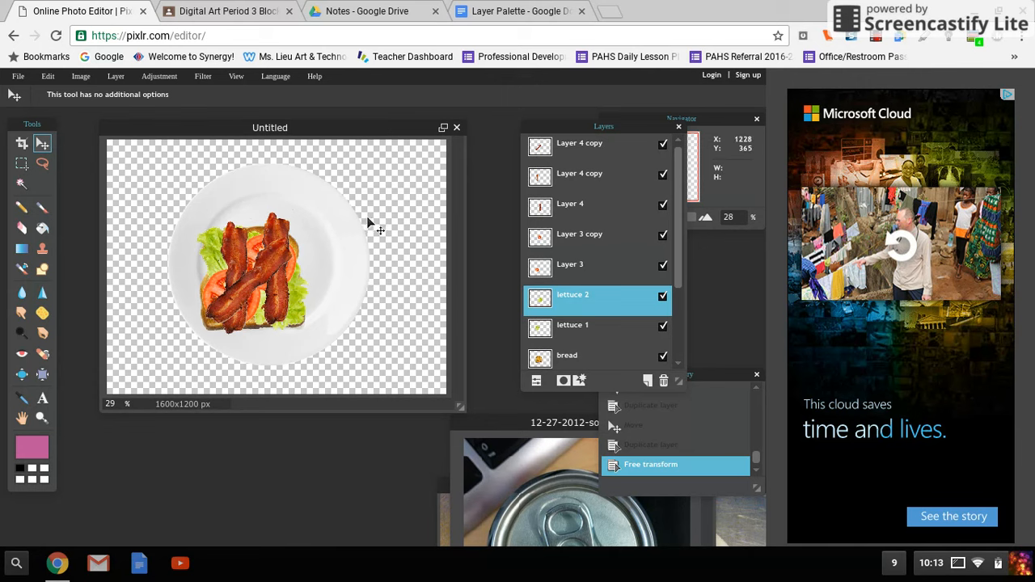
Rearrange the image windows so french-fries-9 sits at the lower left and the whole 12-27-2012-soda can is in view.
drag(527, 429, 343, 395)
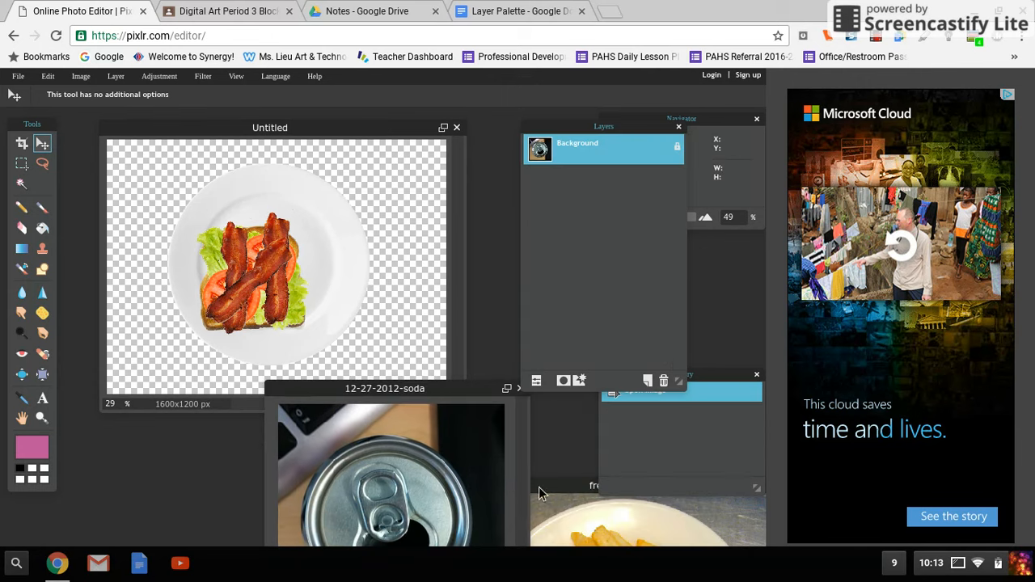
drag(568, 490, 57, 441)
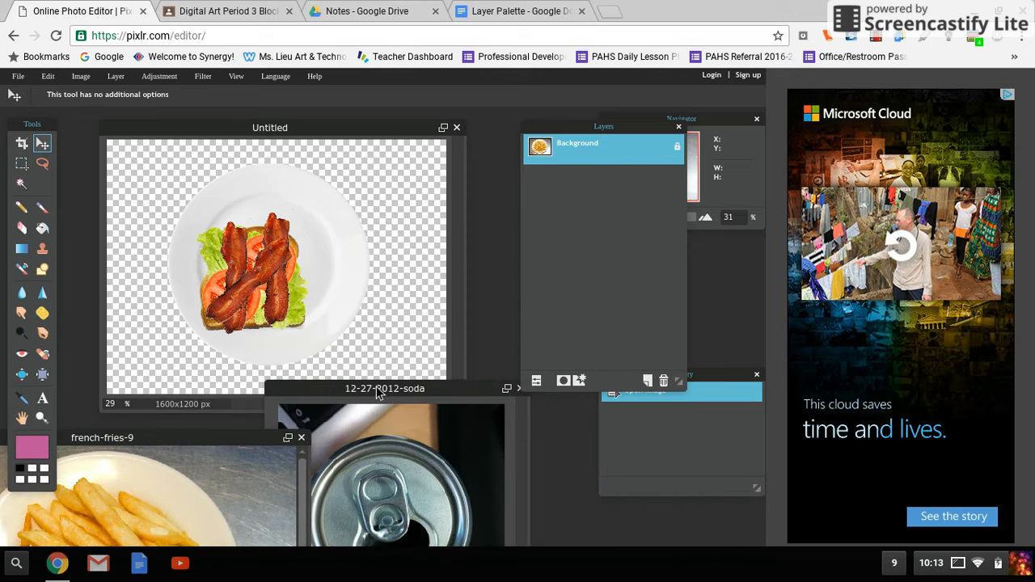
drag(378, 391, 444, 223)
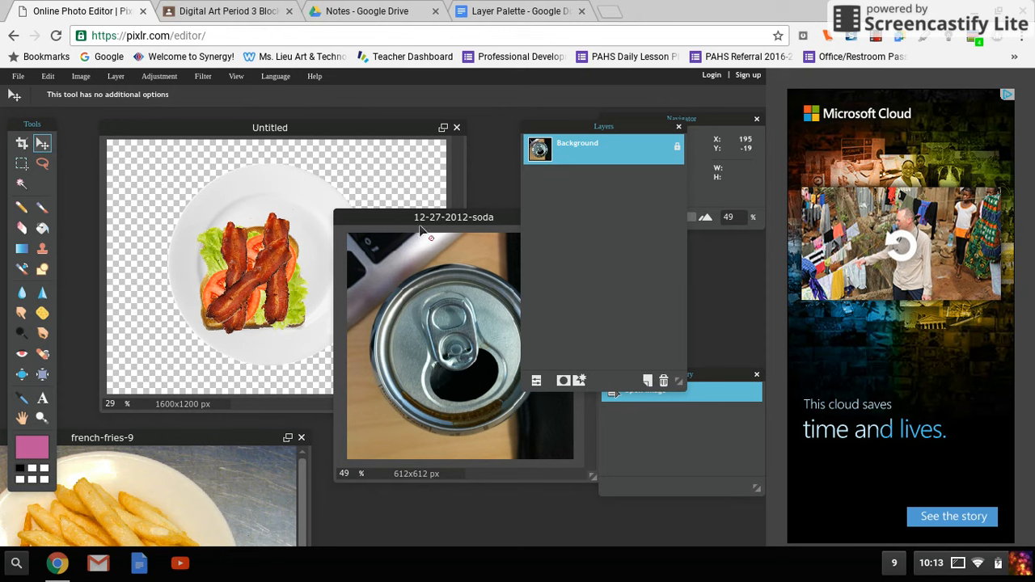
drag(441, 224, 376, 200)
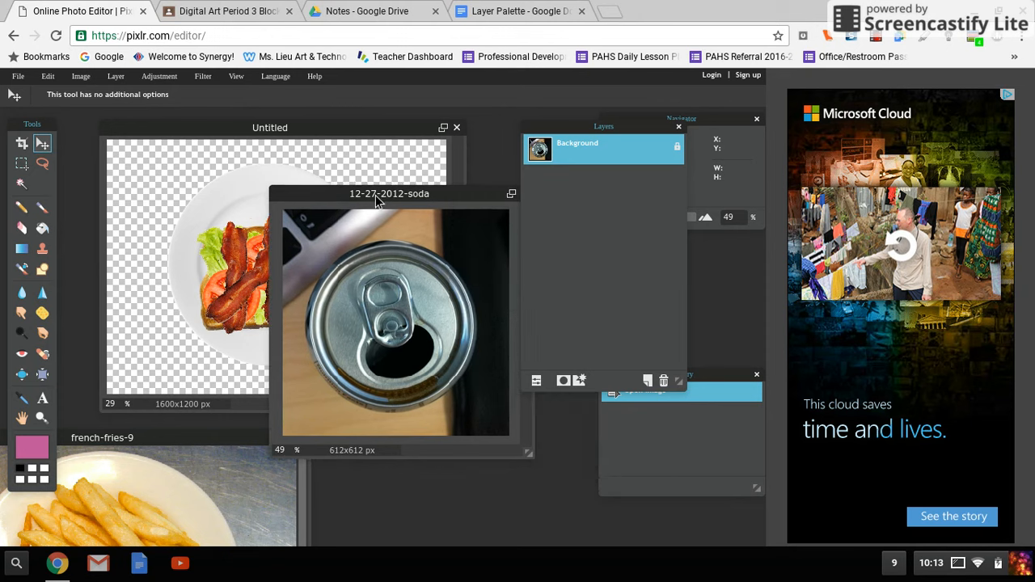
Select the soda can's round top with an elliptical marquee about 476 x 477 px.
click(25, 165)
click(67, 95)
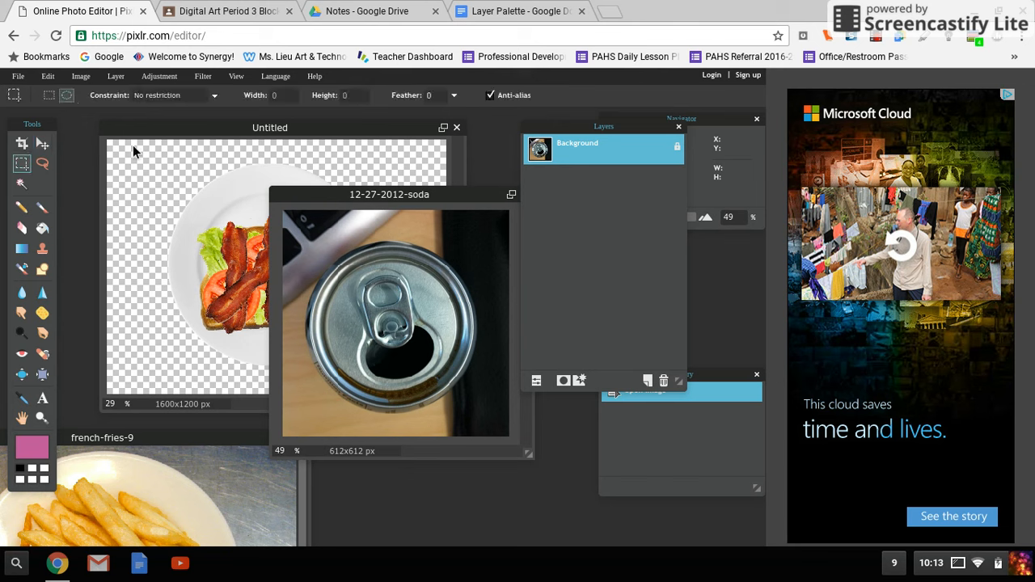
drag(314, 241, 471, 406)
drag(300, 236, 478, 415)
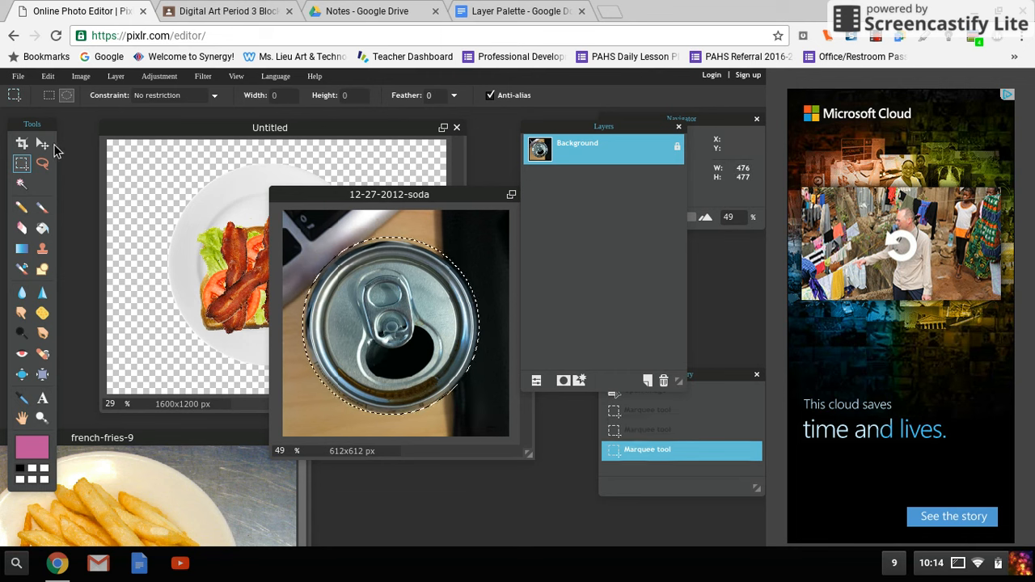
Move the selected soda can into the Untitled image and position it at the plate's upper right.
key(v)
drag(380, 322, 370, 162)
drag(298, 246, 391, 188)
Shrink the soda can in Layer 10 with Free transform and place it in the canvas's upper-right corner, clear of the plate.
click(48, 76)
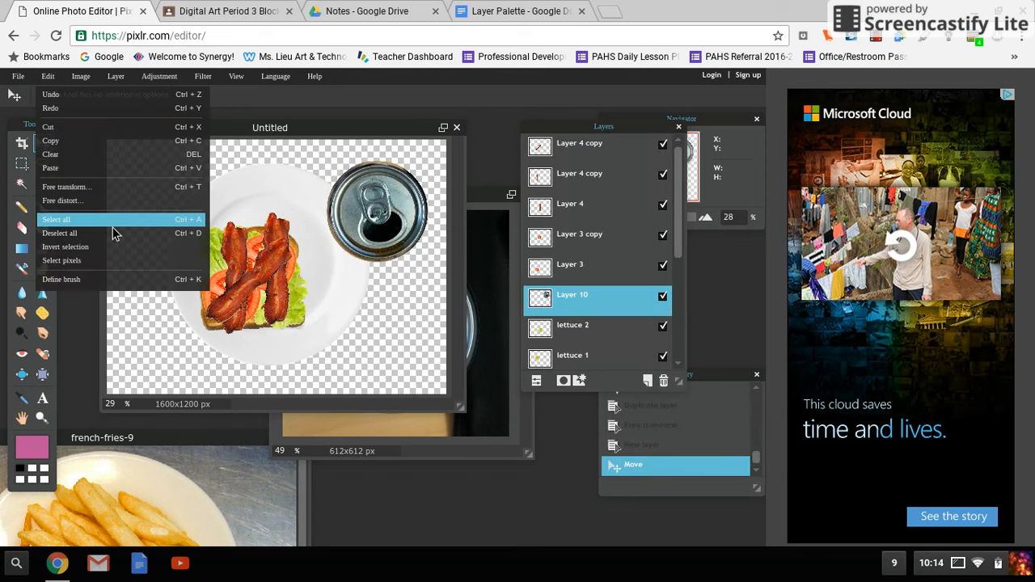
click(113, 187)
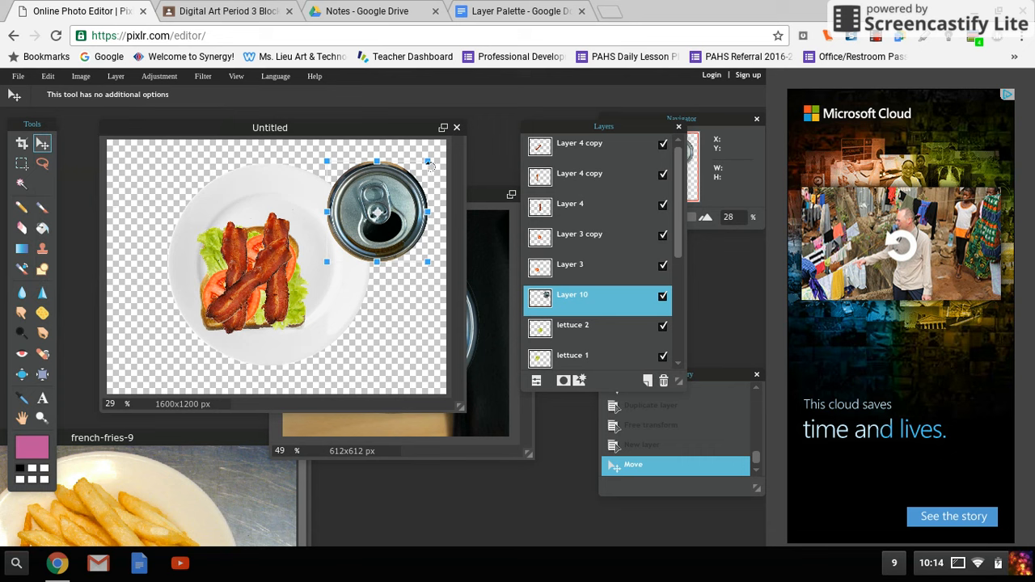
drag(429, 163, 432, 189)
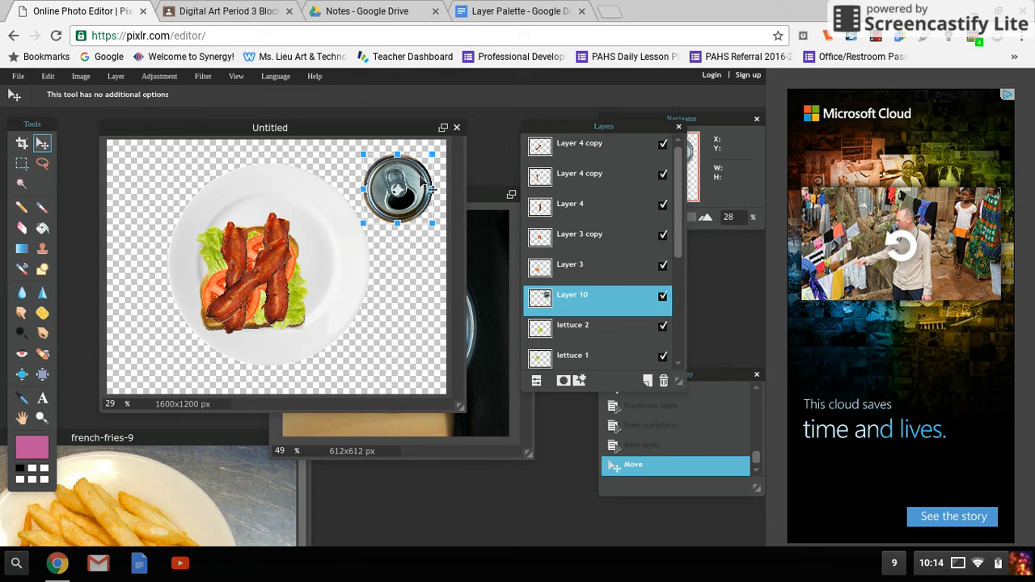
key(Return)
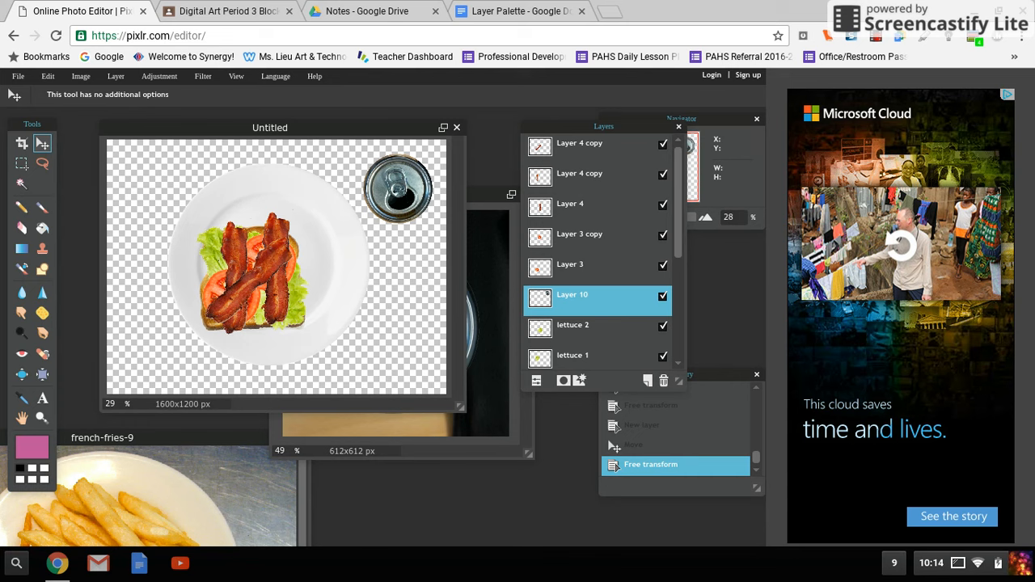
Open the layer styles for soda can Layer 10 and enable Drop shadow.
drag(684, 254, 693, 331)
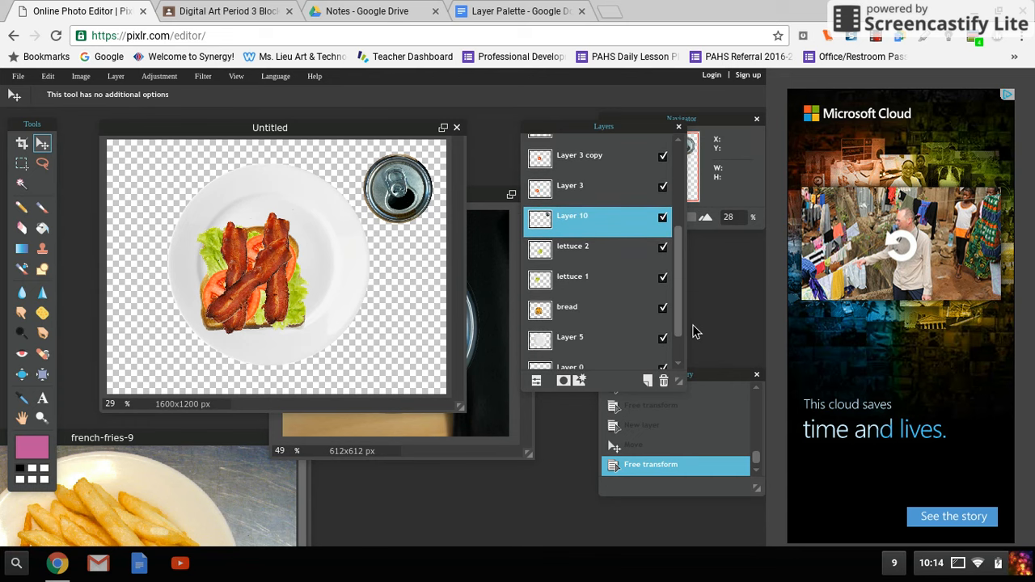
click(582, 391)
drag(388, 156, 594, 119)
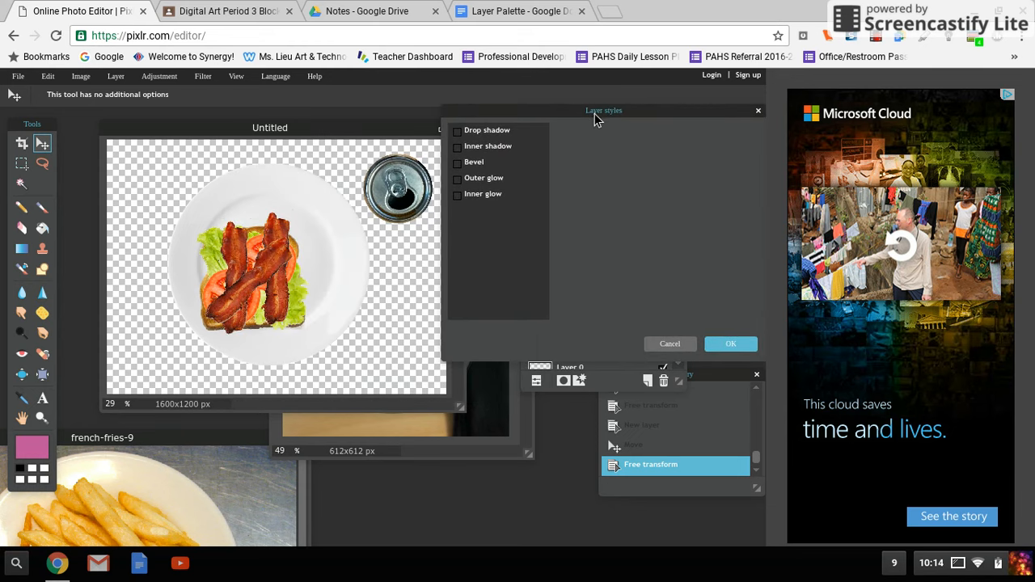
click(482, 136)
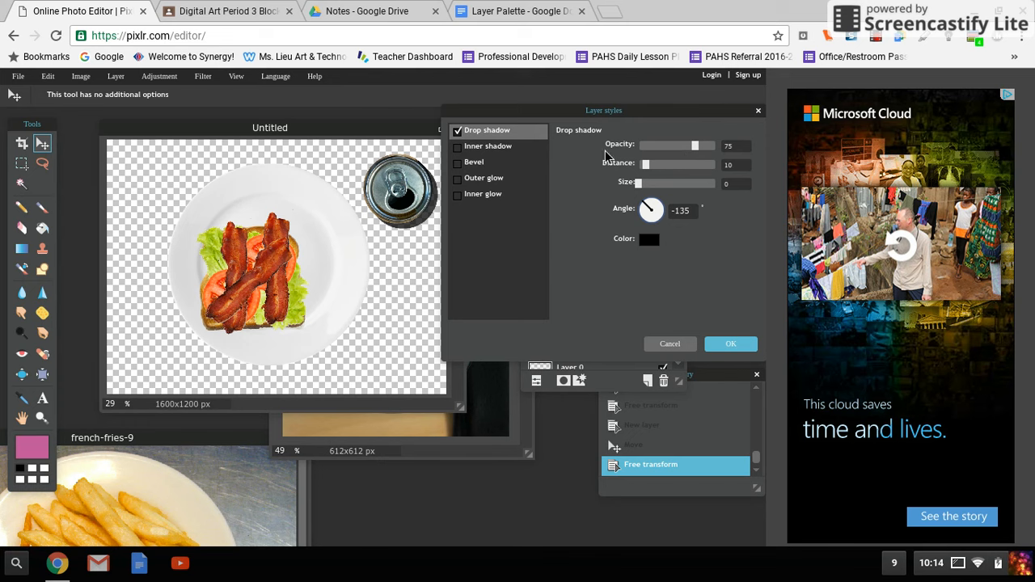
Set the can's drop shadow to an angle of -111° and a size of 8, and apply the layer style.
click(659, 205)
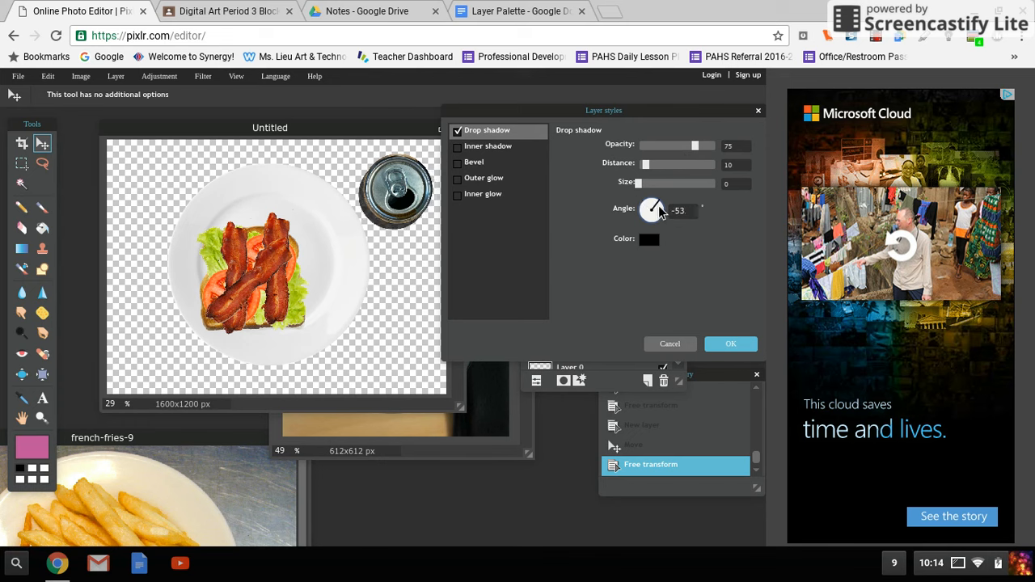
click(652, 213)
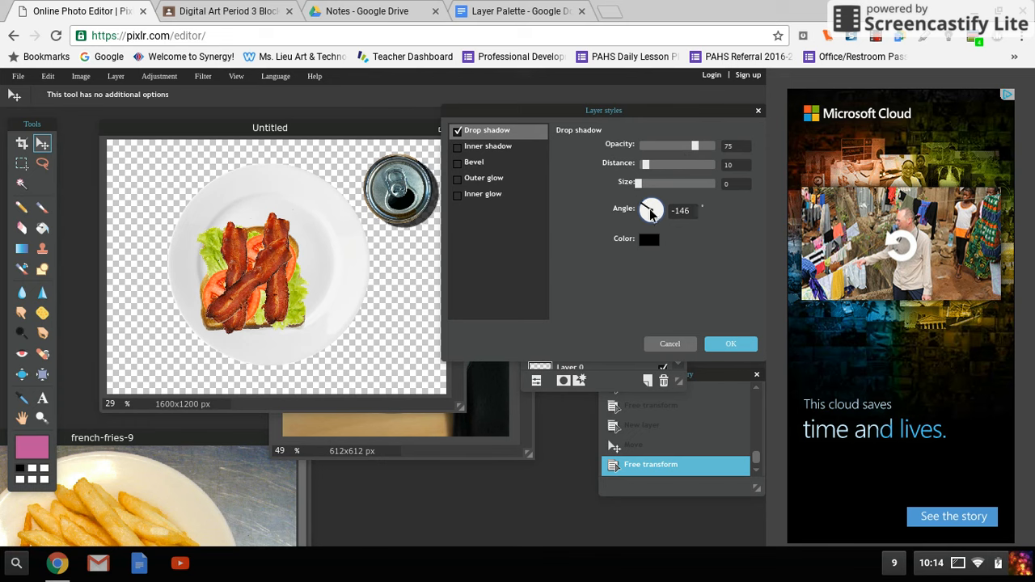
mouse_move(647, 165)
mouse_down()
mouse_move(672, 168)
mouse_move(645, 173)
mouse_up()
click(645, 177)
click(650, 206)
drag(639, 186, 647, 191)
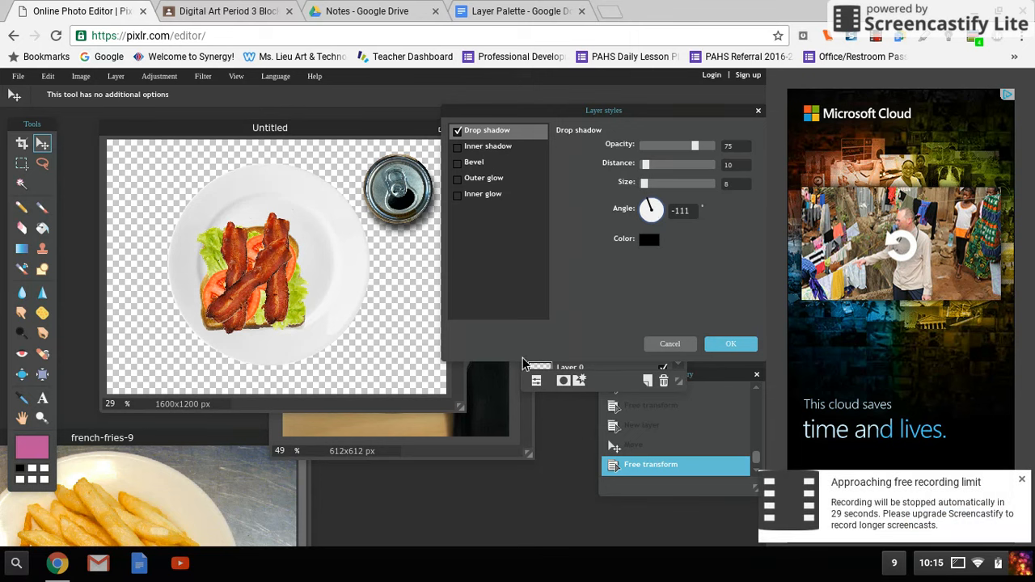
key(Return)
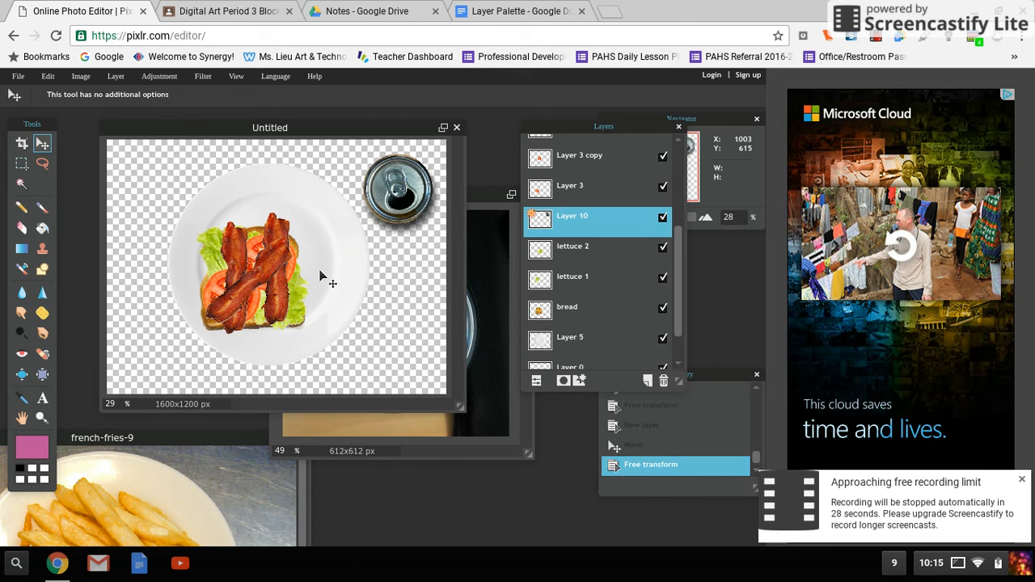